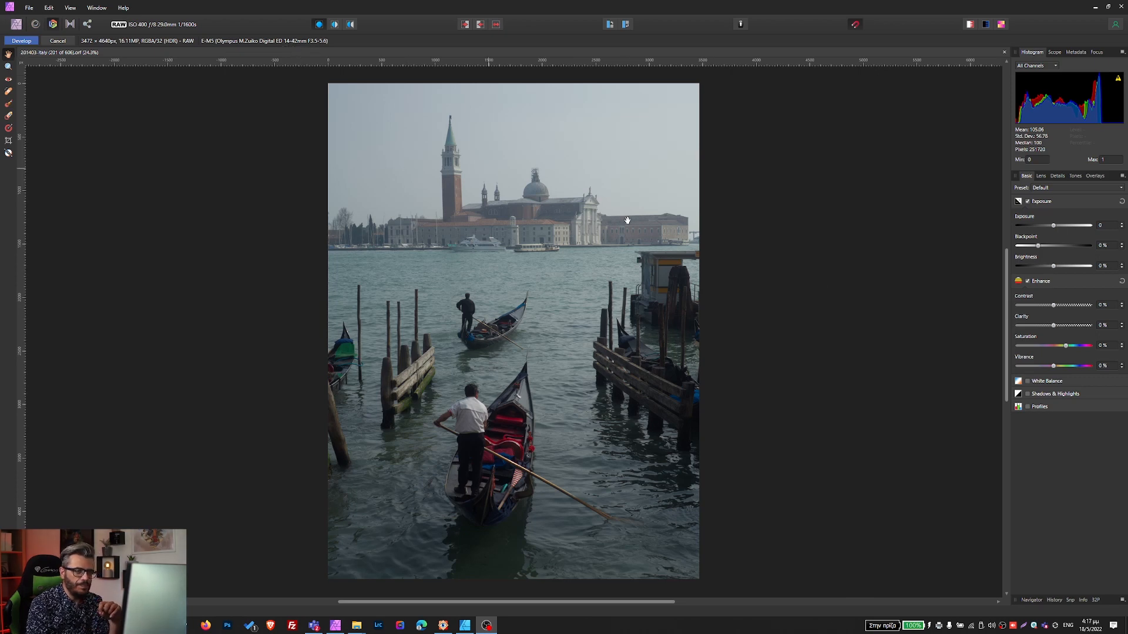
- Set the raw photo's exposure to 1.780, blackpoint to 8% and contrast to -11%
left_click_drag(1053, 225, 1067, 227)
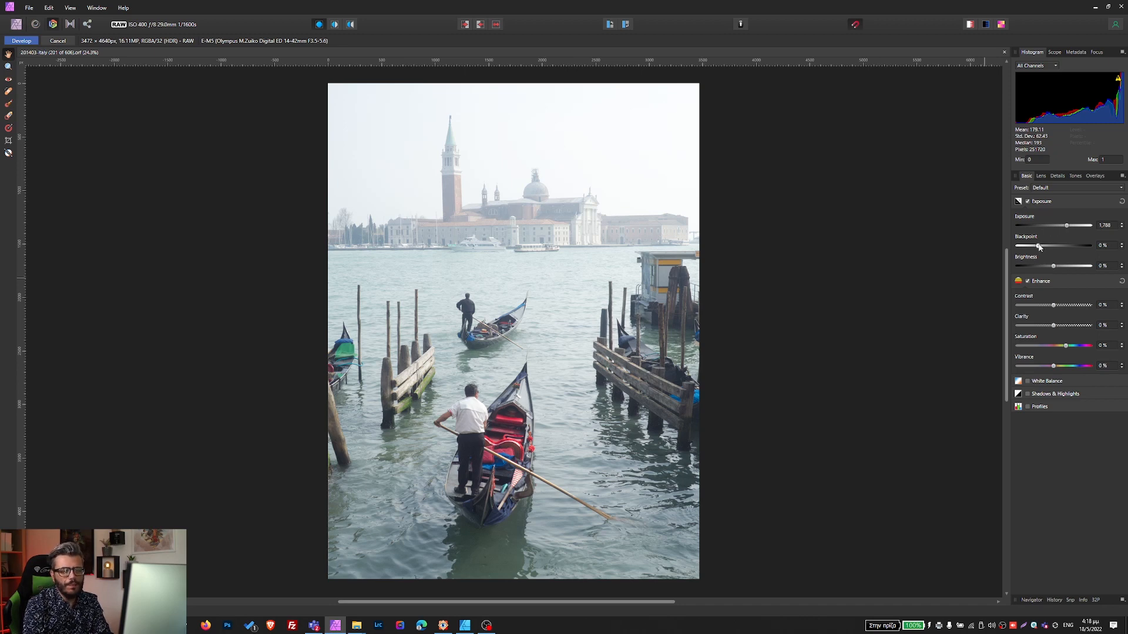
left_click_drag(1039, 247, 1059, 249)
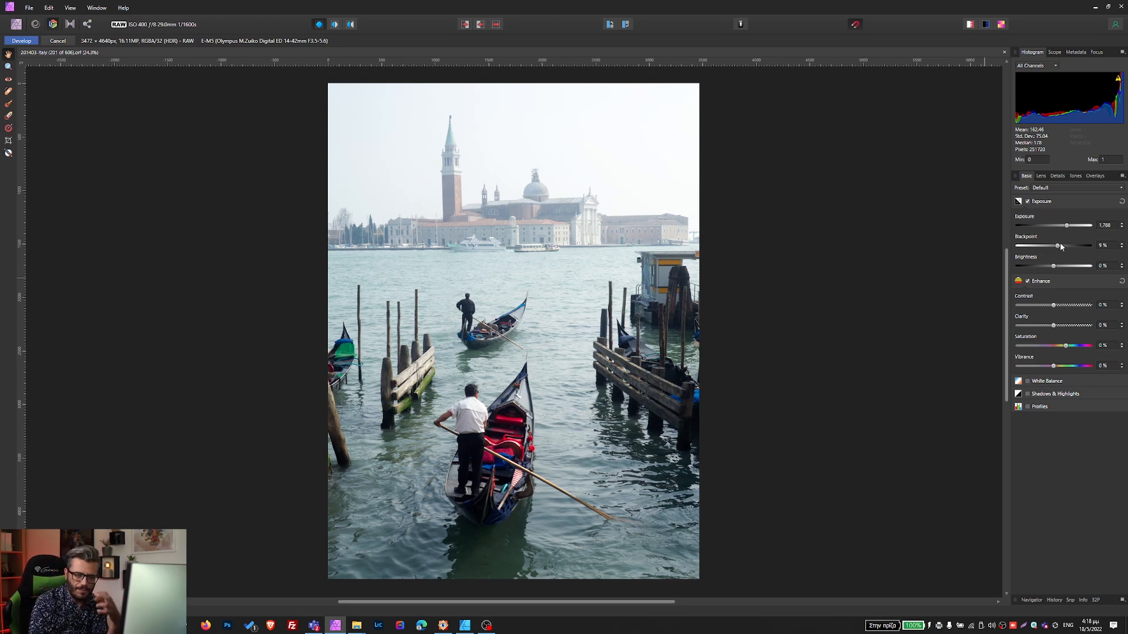
mouse_move(1053, 305)
left_mouse_down()
mouse_move(1088, 304)
mouse_move(1032, 303)
mouse_move(1045, 303)
left_mouse_up()
mouse_move(1058, 246)
left_mouse_down()
mouse_move(1068, 249)
mouse_move(1024, 247)
mouse_move(1057, 251)
left_mouse_up()
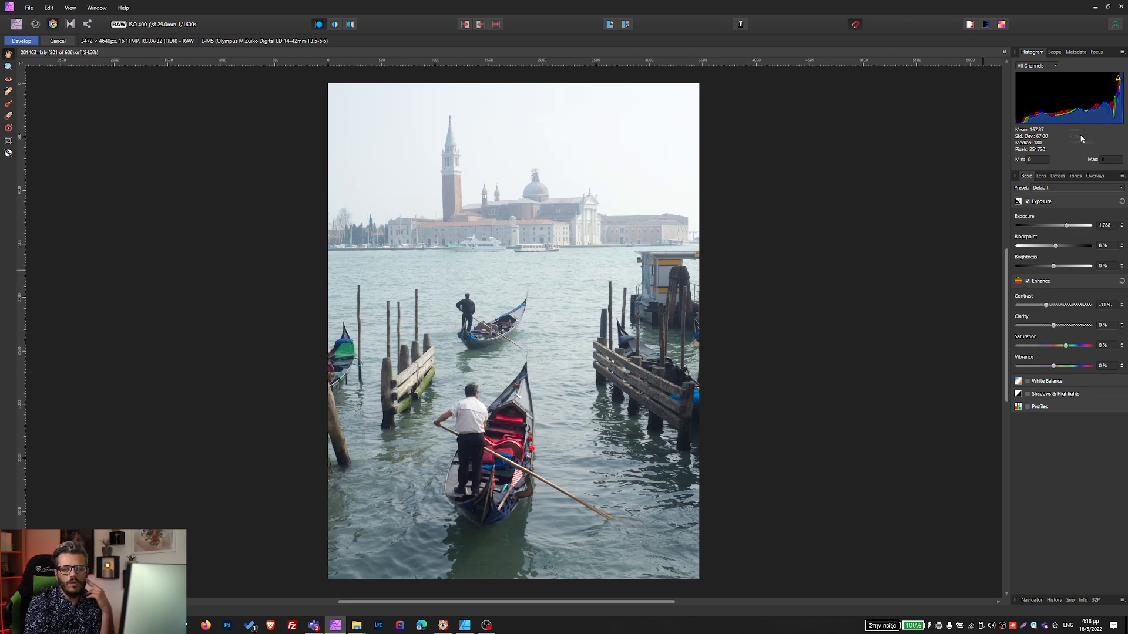
- Enable White Balance and warm the temperature to about 6200 K
left_click(1027, 382)
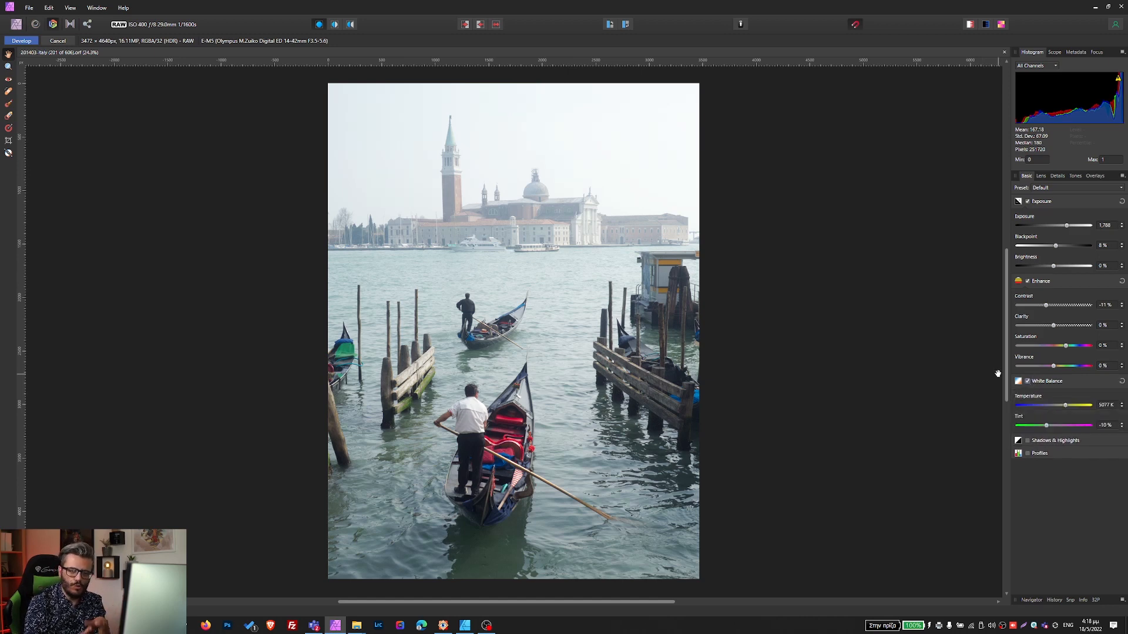
mouse_move(1065, 407)
left_mouse_down()
mouse_move(1081, 408)
mouse_move(1070, 408)
left_mouse_up()
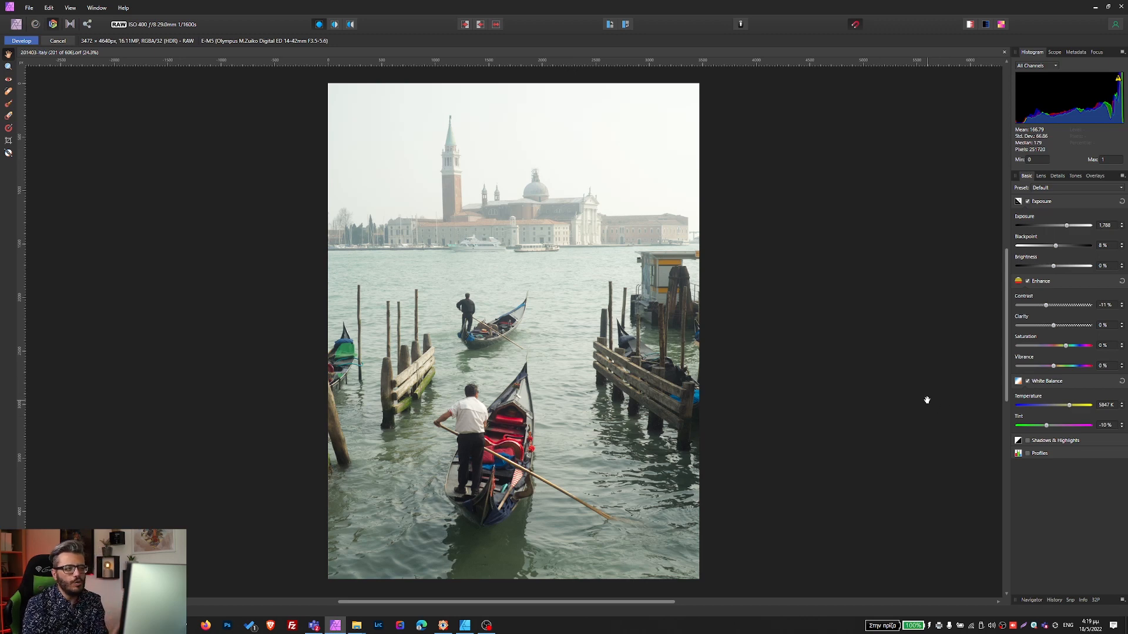
left_click(1072, 406)
left_click_drag(1073, 407, 1070, 407)
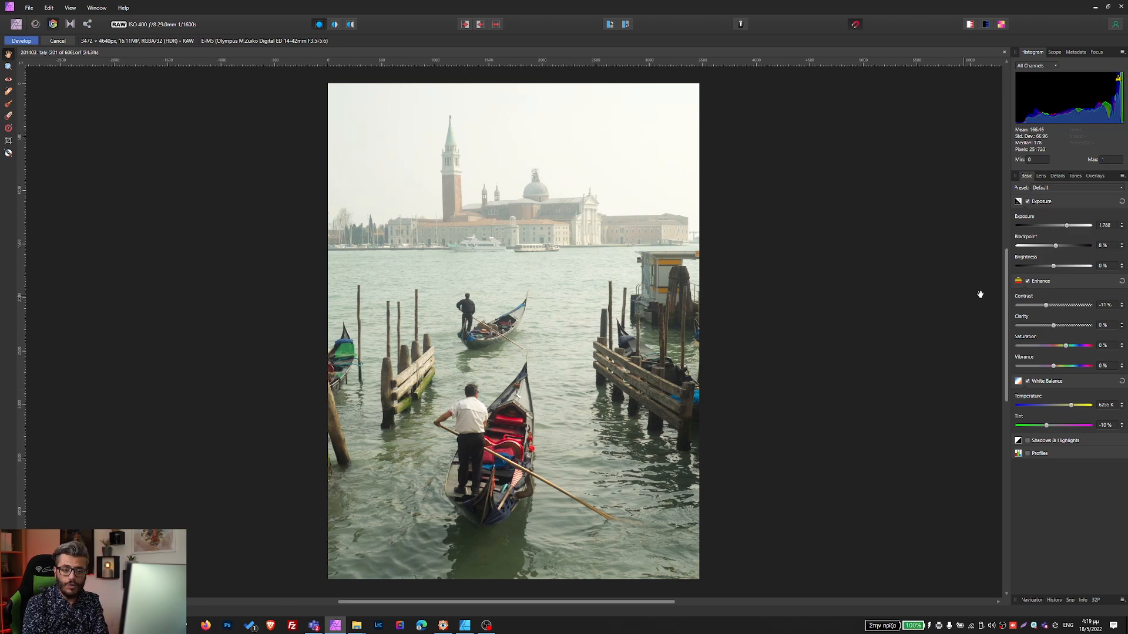
- Raise the exposure to 2.333 and show the before/after split view with its divider moved off the photo
left_click_drag(1068, 229, 1072, 229)
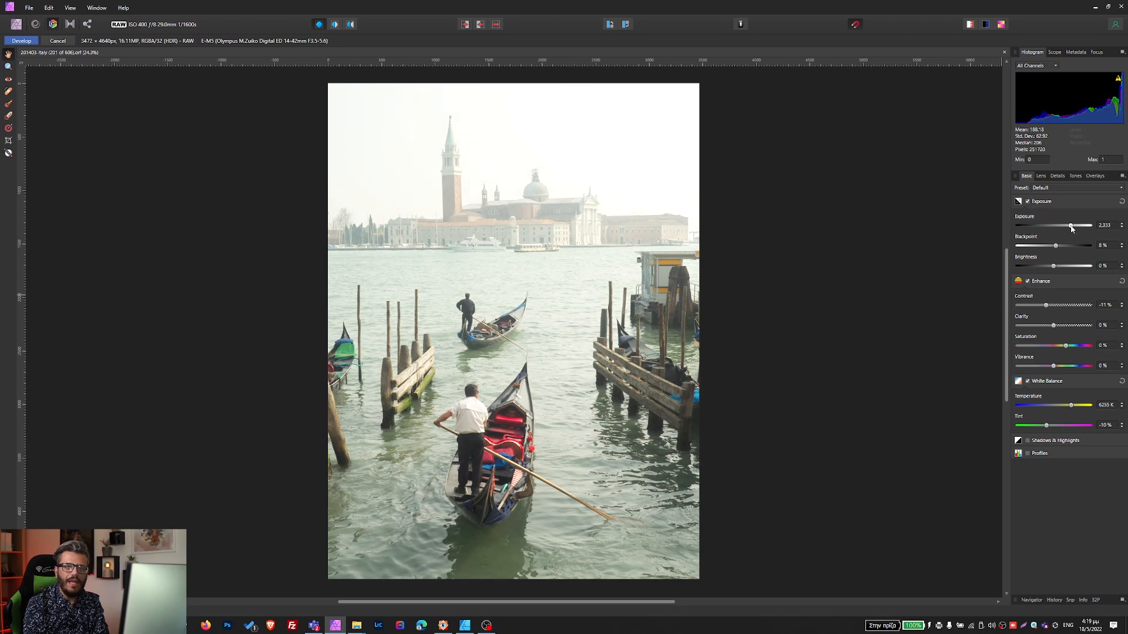
left_click(321, 27)
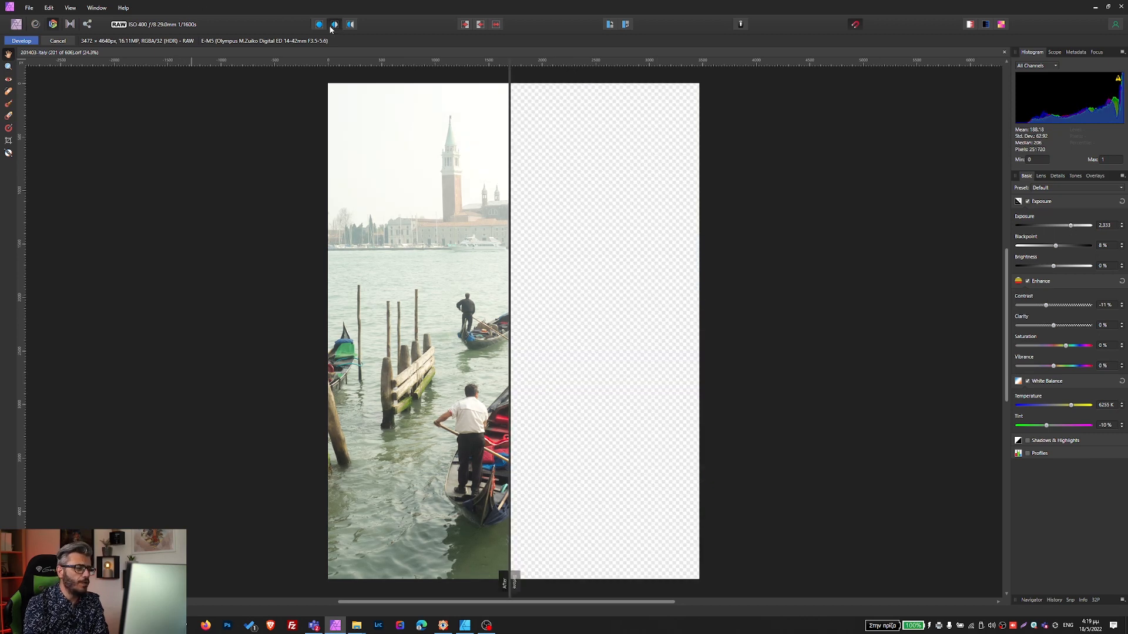
left_click_drag(506, 582, 953, 367)
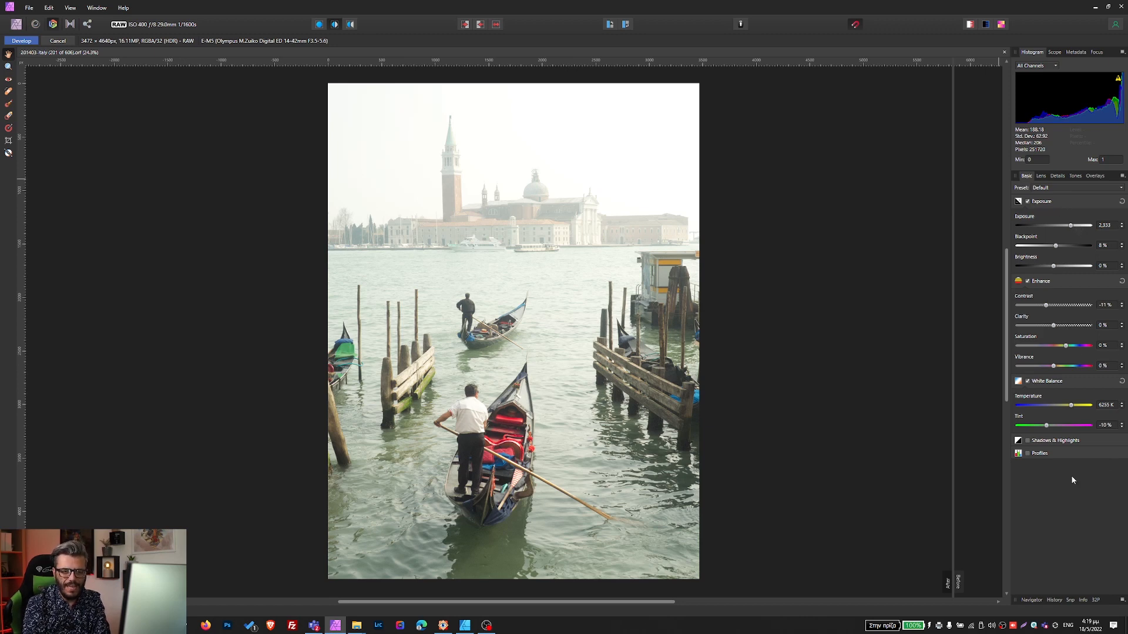
- Enable Shadows & Highlights, lower highlights to -13% and brightness to -4%, and develop the photo
left_click(1027, 441)
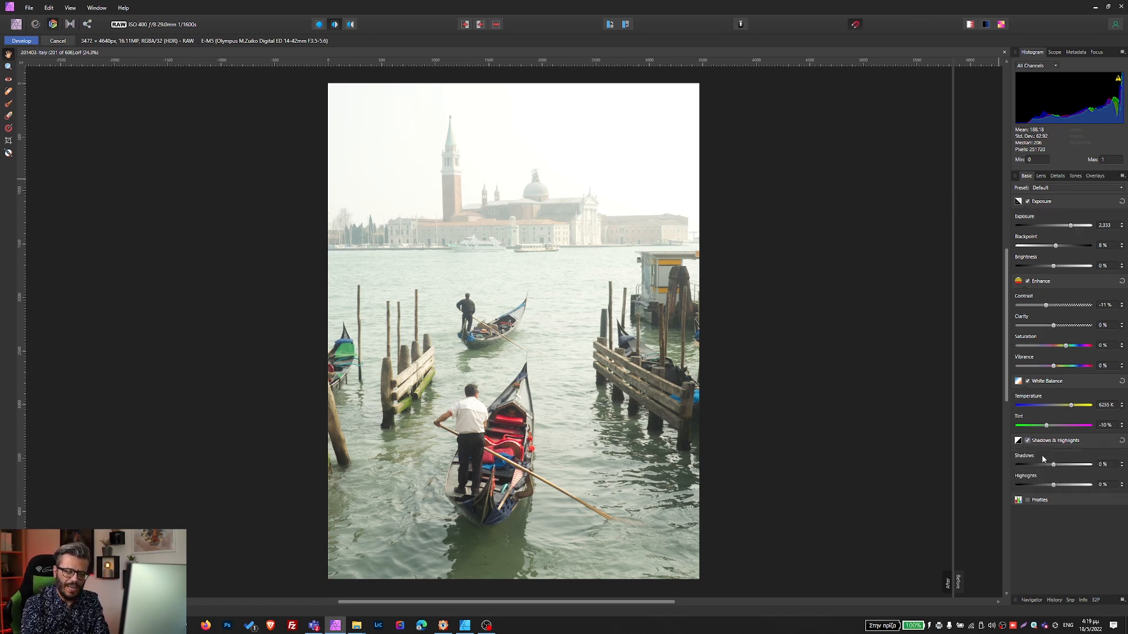
mouse_move(1054, 485)
left_mouse_down()
mouse_move(1031, 485)
mouse_move(1055, 485)
mouse_move(1042, 484)
left_mouse_up()
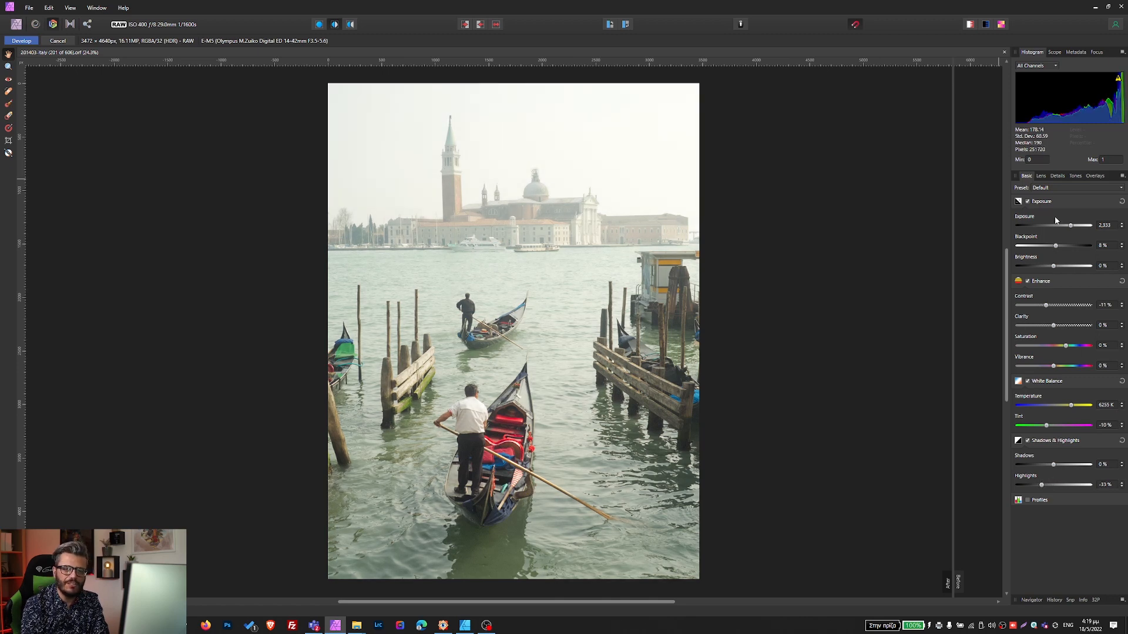
left_click_drag(1053, 267, 1050, 268)
left_click_drag(1047, 268, 1048, 267)
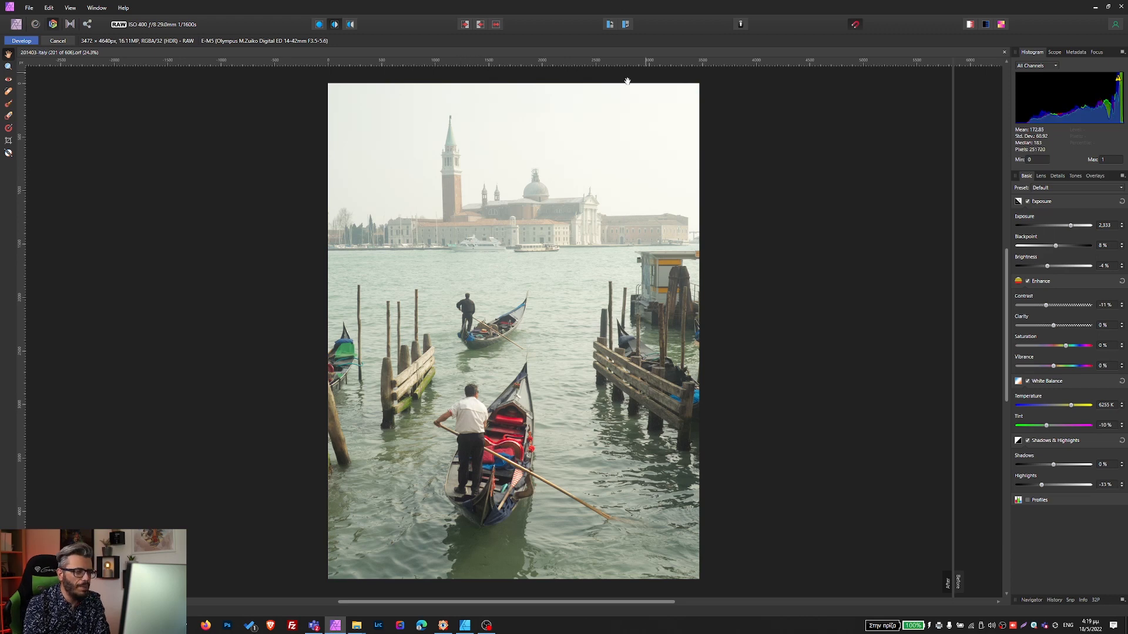
left_click(20, 42)
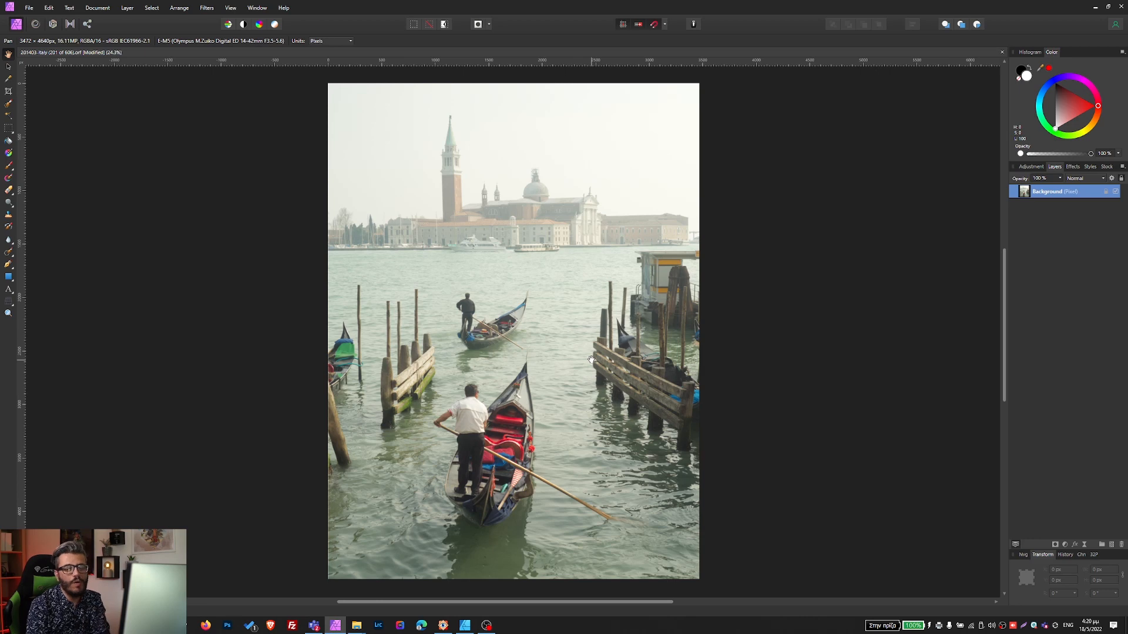
- Add a Gradient Map adjustment above the background and delete its middle green stop
left_click(1065, 544)
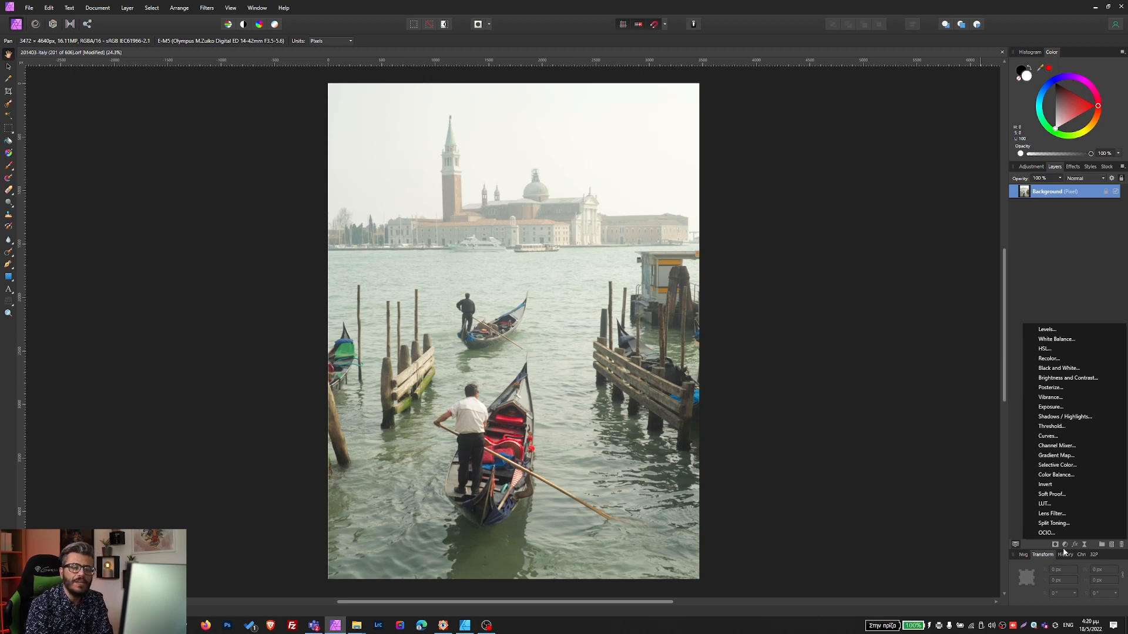
left_click(1055, 456)
left_click_drag(883, 495, 180, 242)
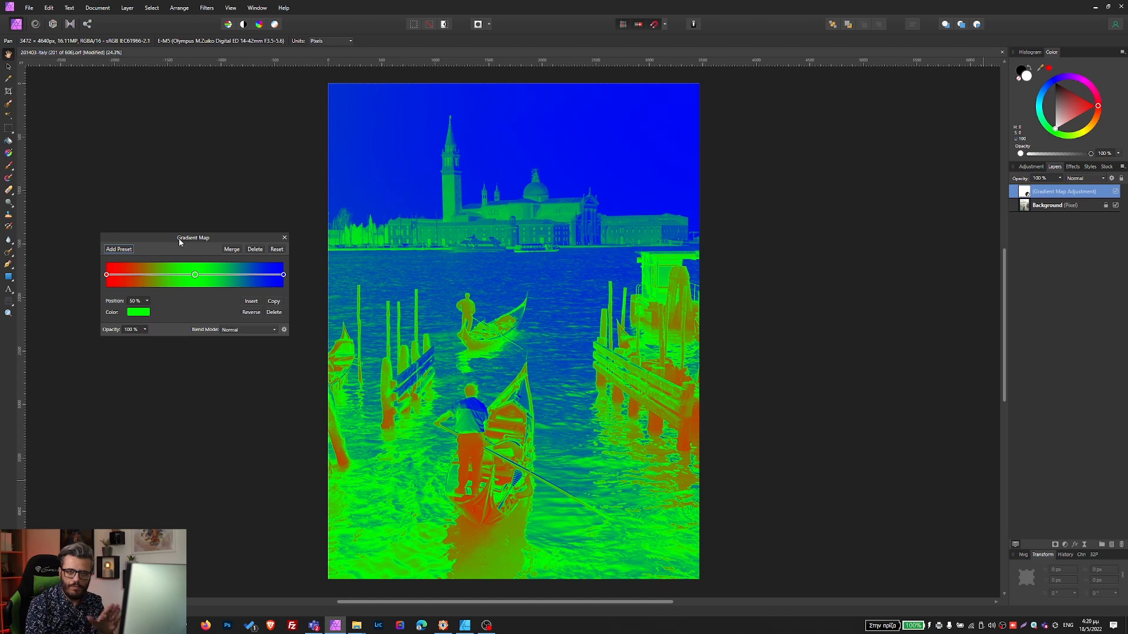
left_click(195, 275)
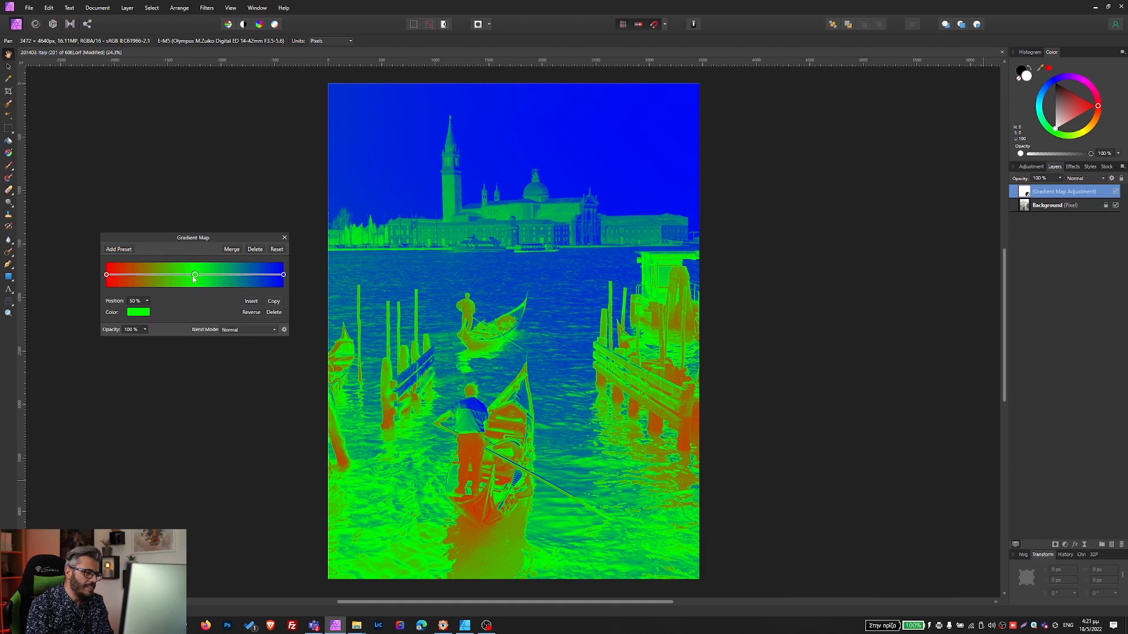
left_click(271, 313)
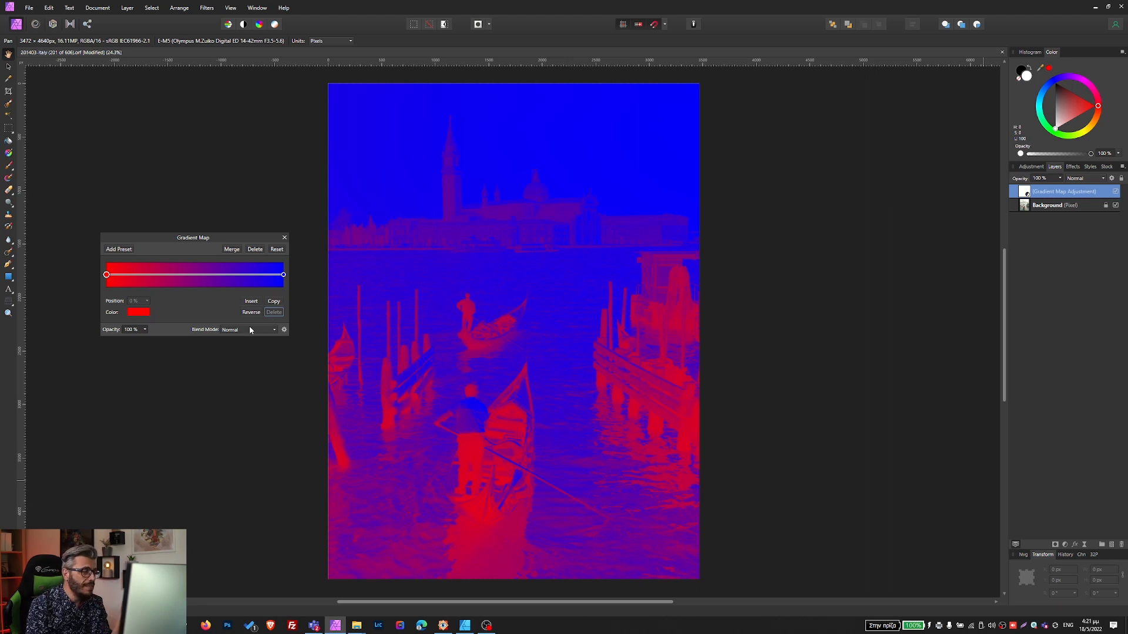
- Set the gradient map's blend mode to Soft Light and its opacity to 35%
left_click(250, 330)
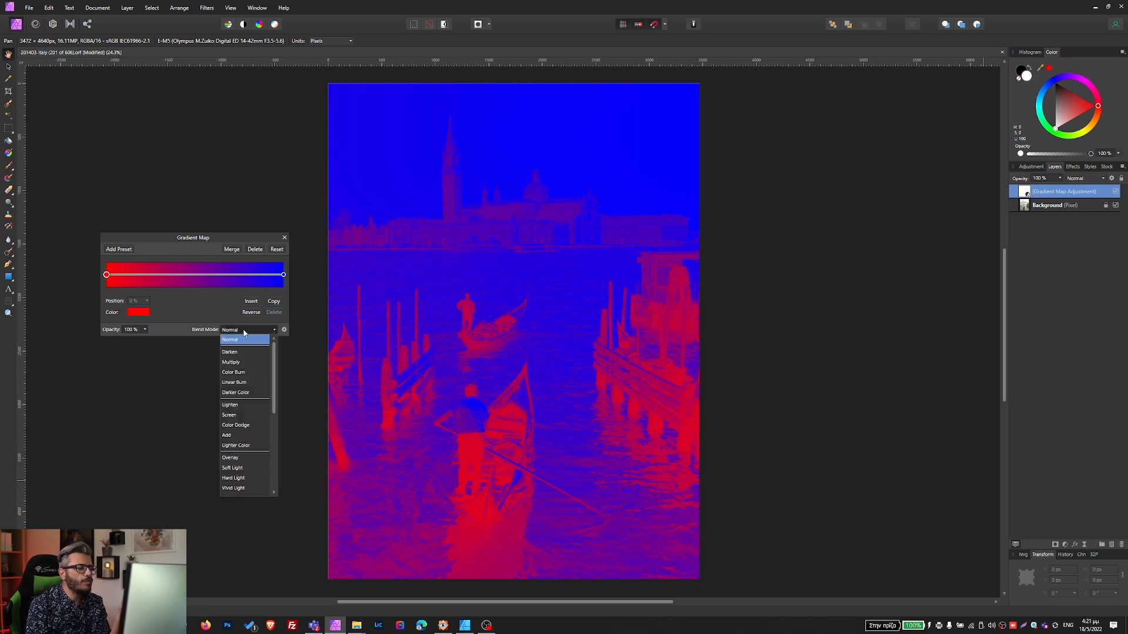
left_click(233, 468)
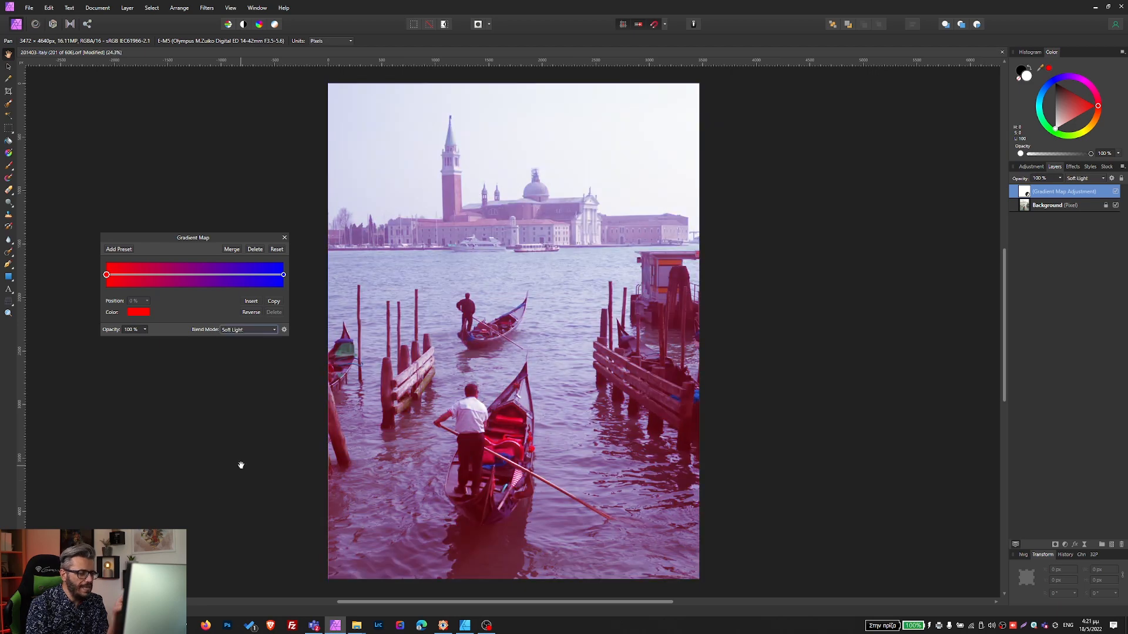
left_click(145, 335)
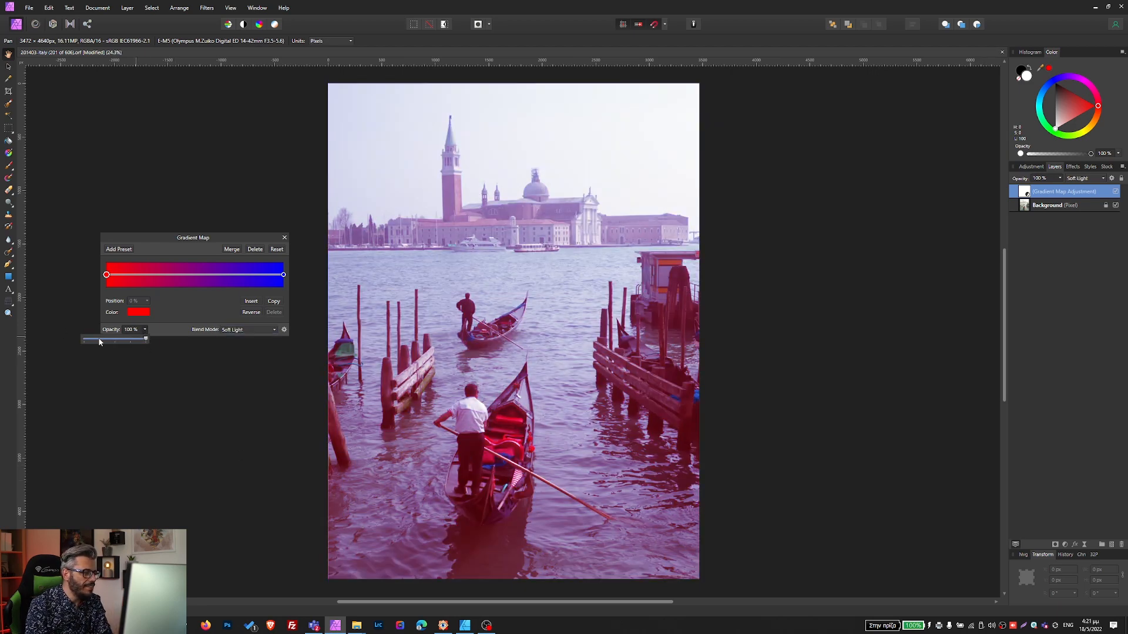
left_click(100, 340)
left_click_drag(100, 340, 106, 340)
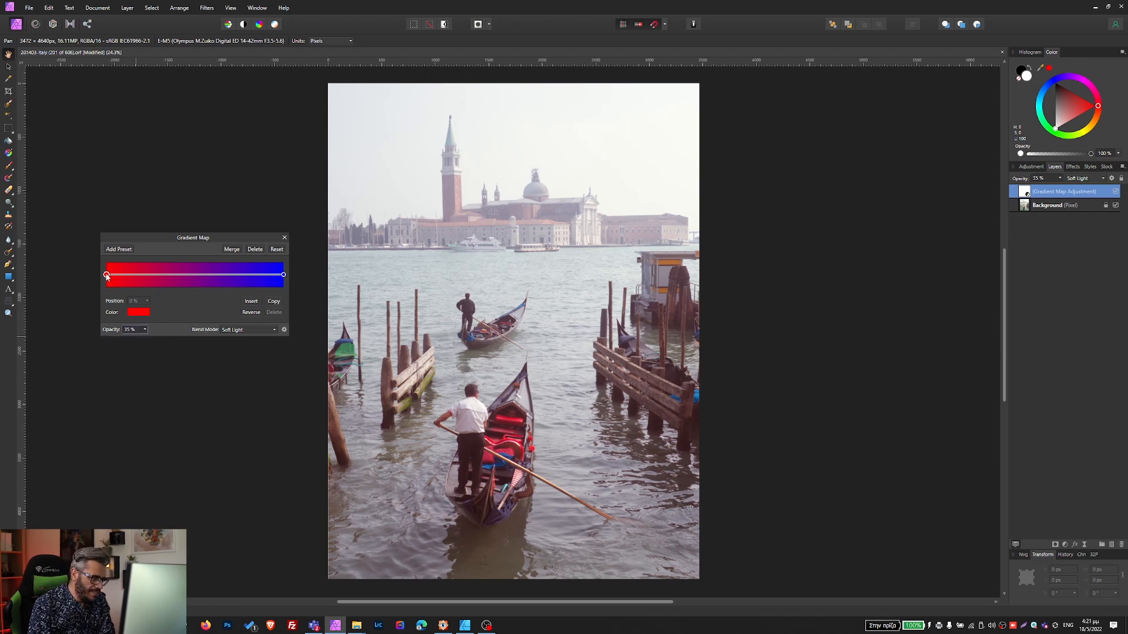
- Change the colour of the gradient map's 0% stop to a fully saturated orange
left_click(139, 313)
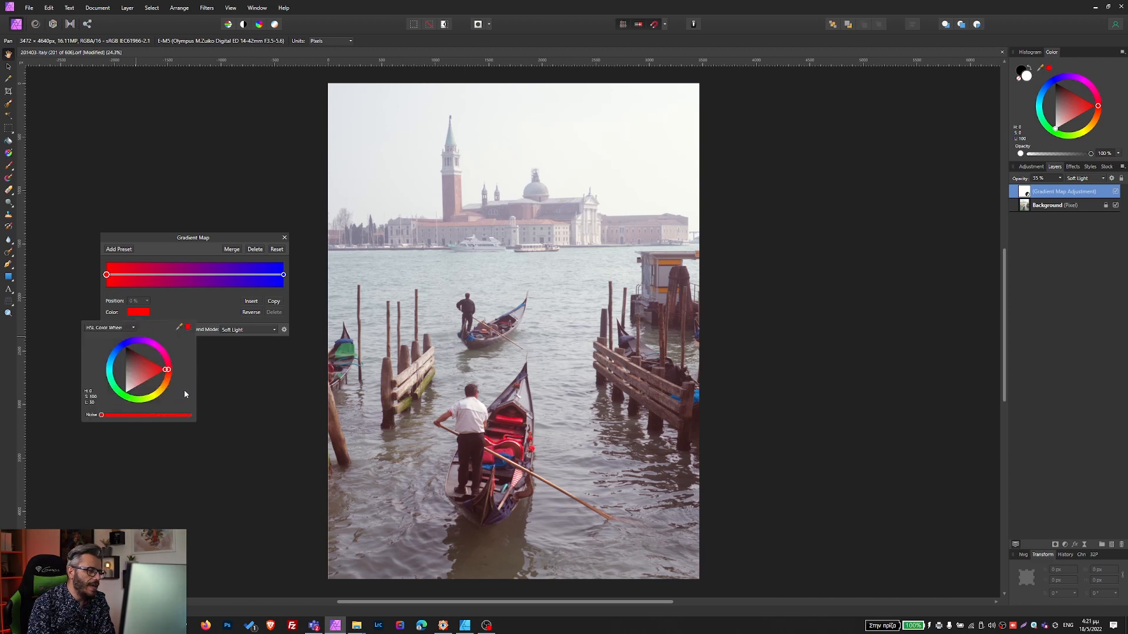
mouse_move(166, 379)
left_mouse_down()
mouse_move(160, 390)
mouse_move(171, 374)
mouse_move(171, 387)
left_mouse_up()
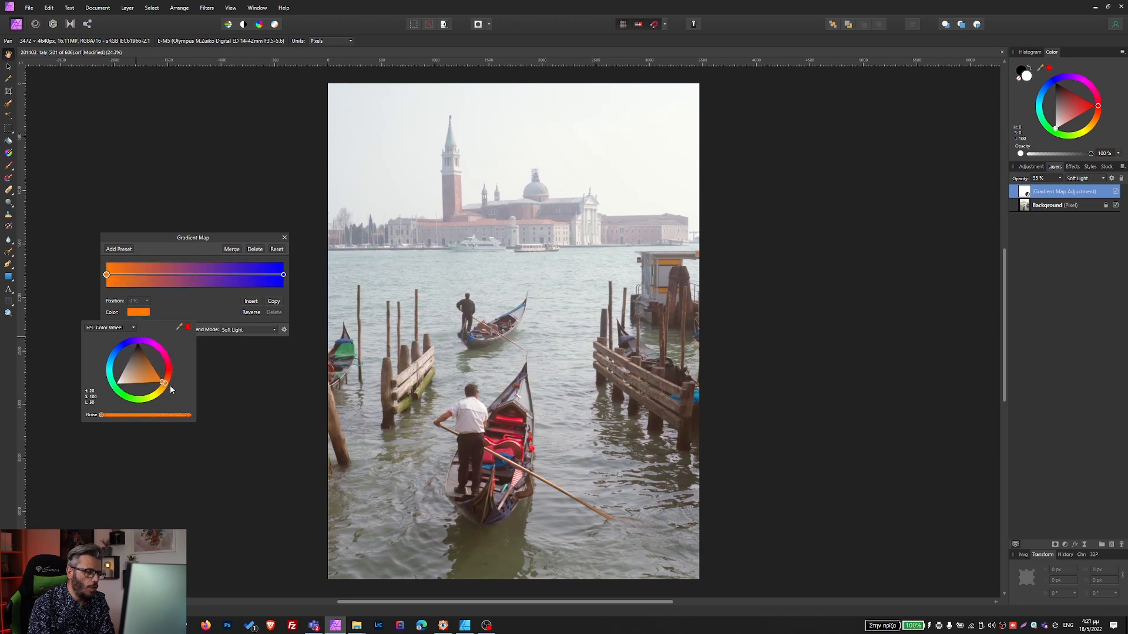
left_click(107, 275)
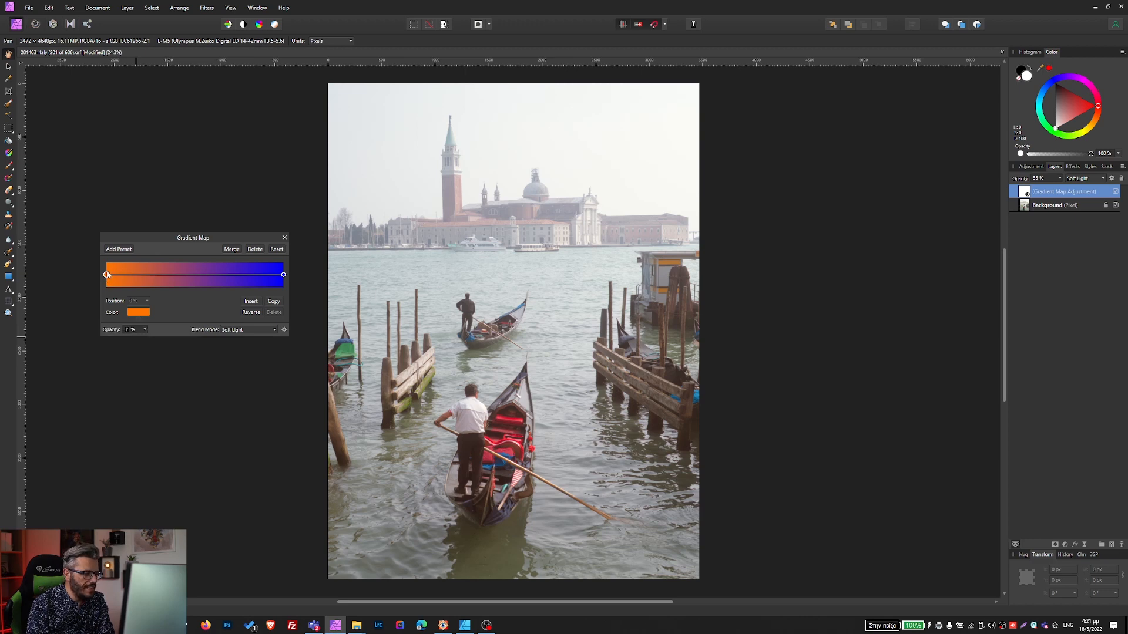
- Preview the gradient map at 100% opacity in Normal mode, and return it to Soft Light at 35%
left_click_drag(146, 332, 252, 334)
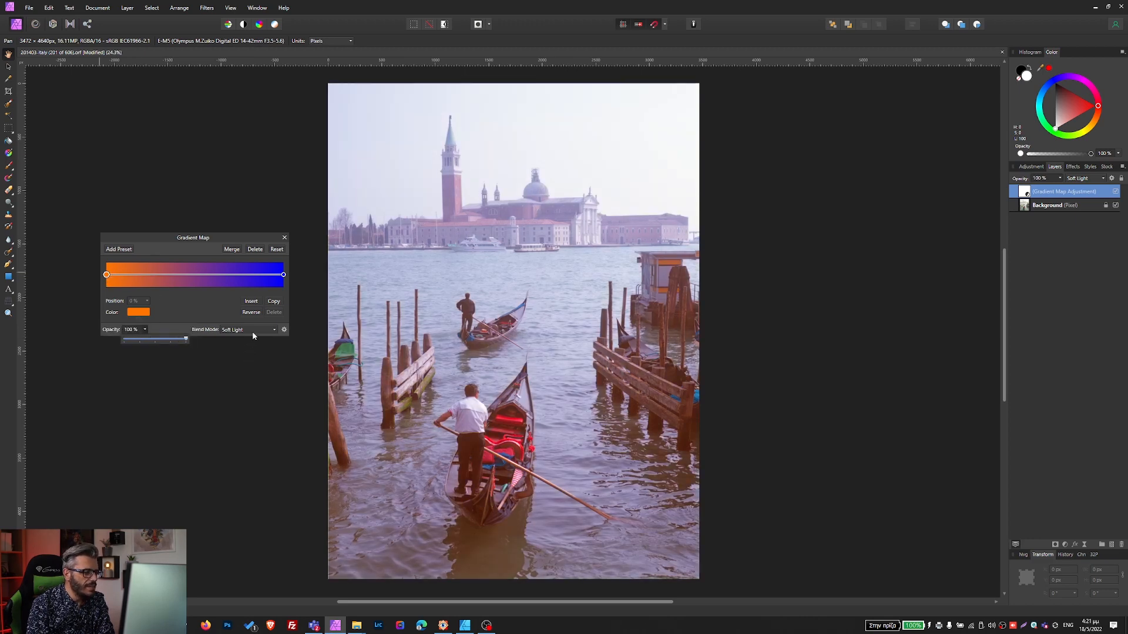
left_click(252, 329)
scroll(247, 346, "up", 4)
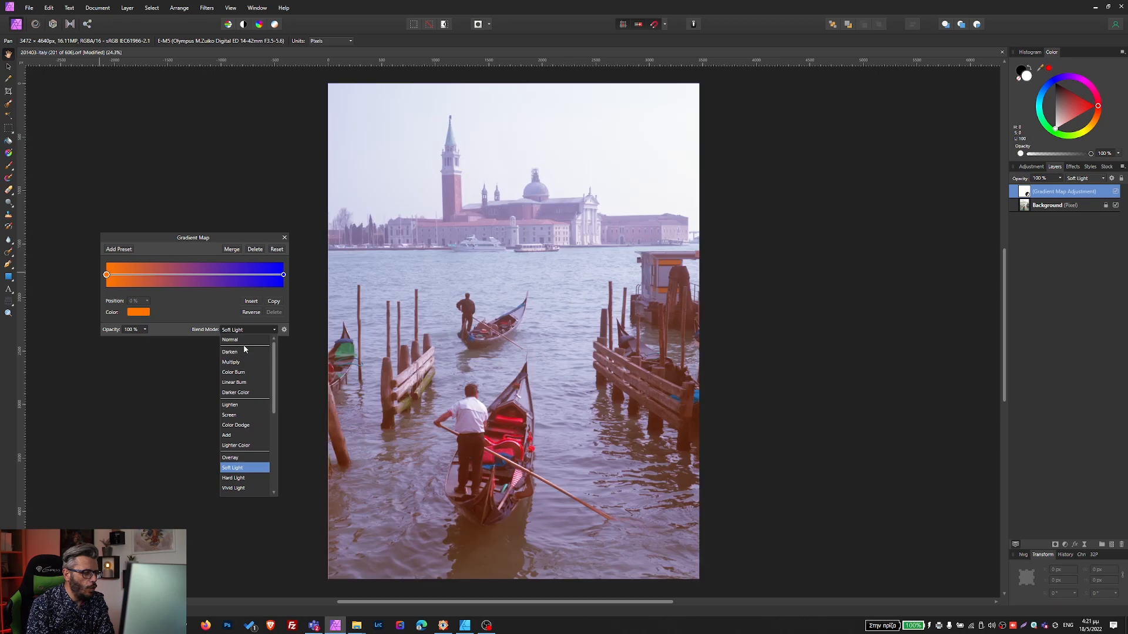
left_click(238, 340)
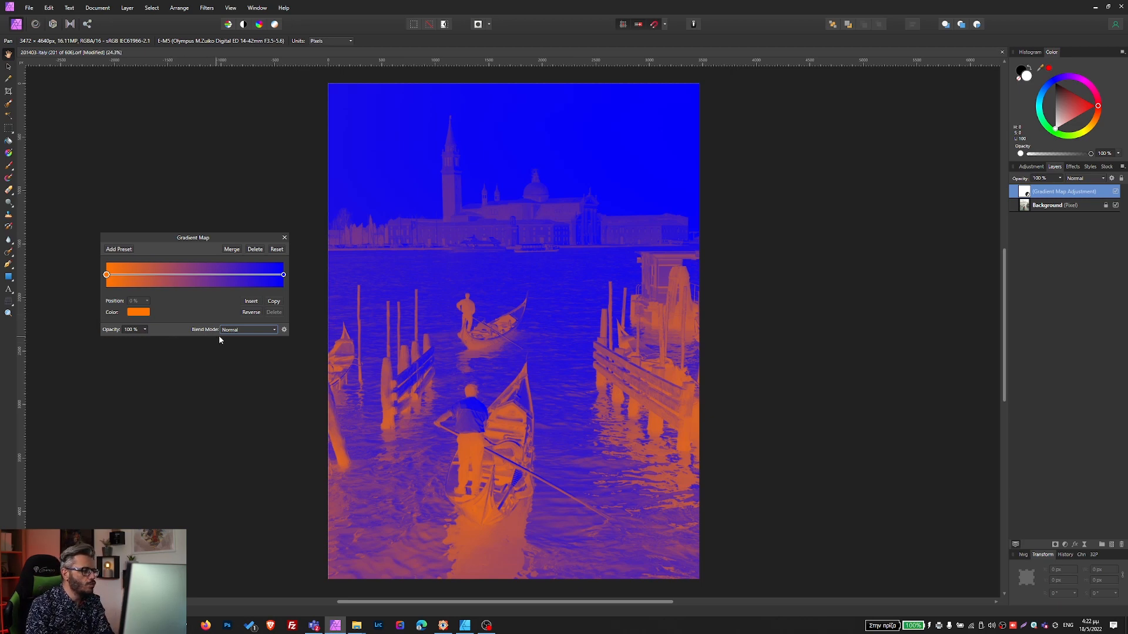
left_click(246, 330)
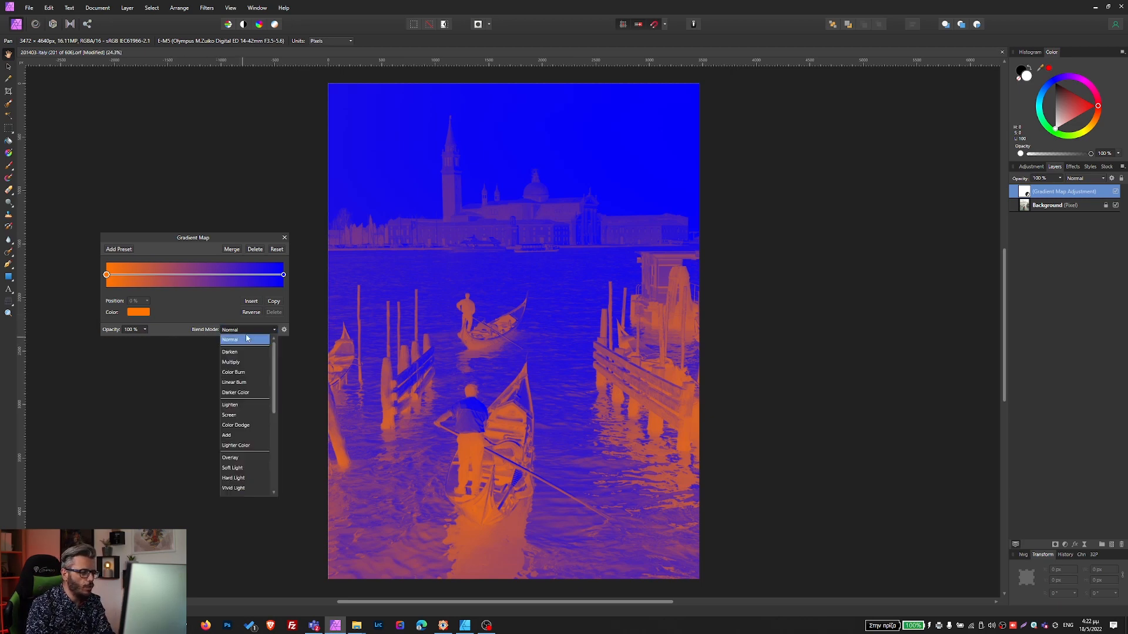
left_click(249, 467)
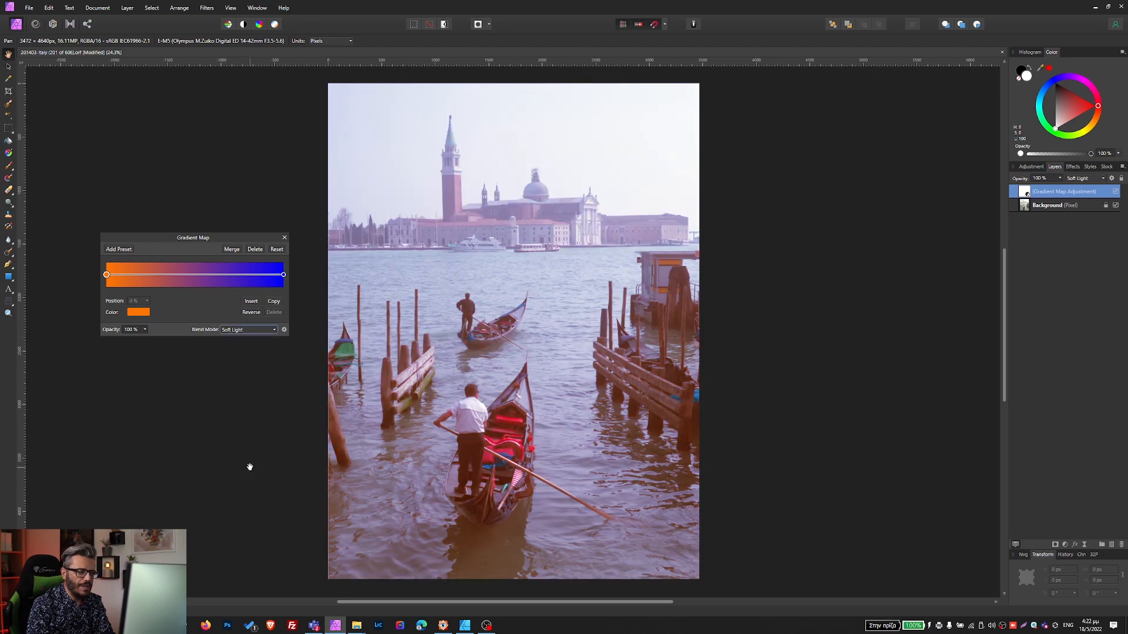
left_click(144, 330)
left_click_drag(98, 339, 106, 339)
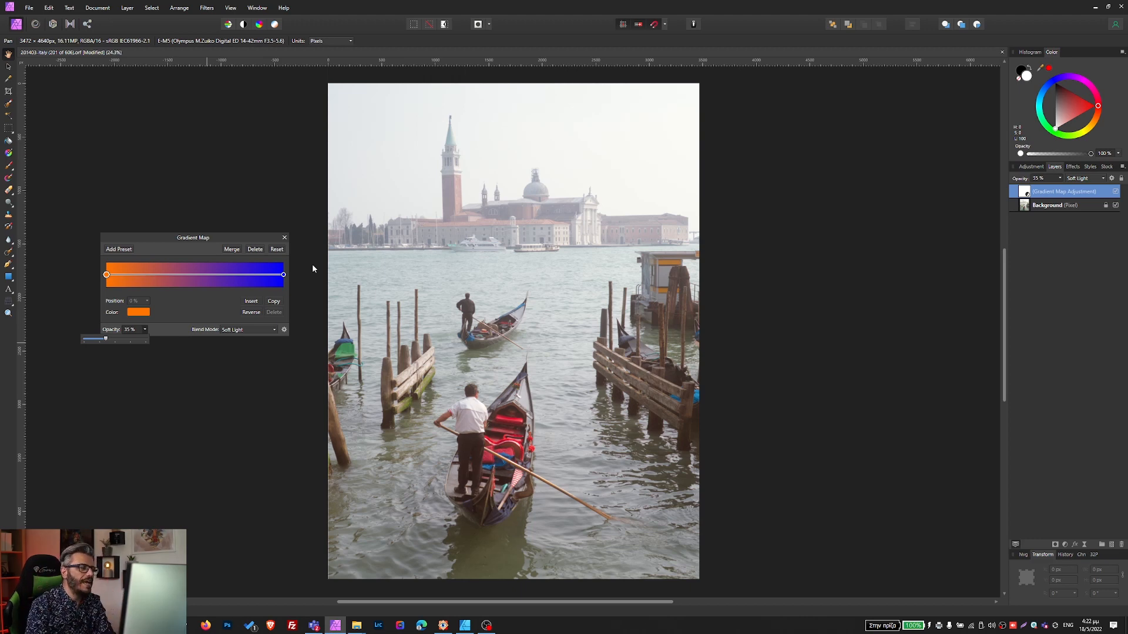
- Change the colour of the gradient map's 100% stop to a fully saturated lime green
left_click(284, 275)
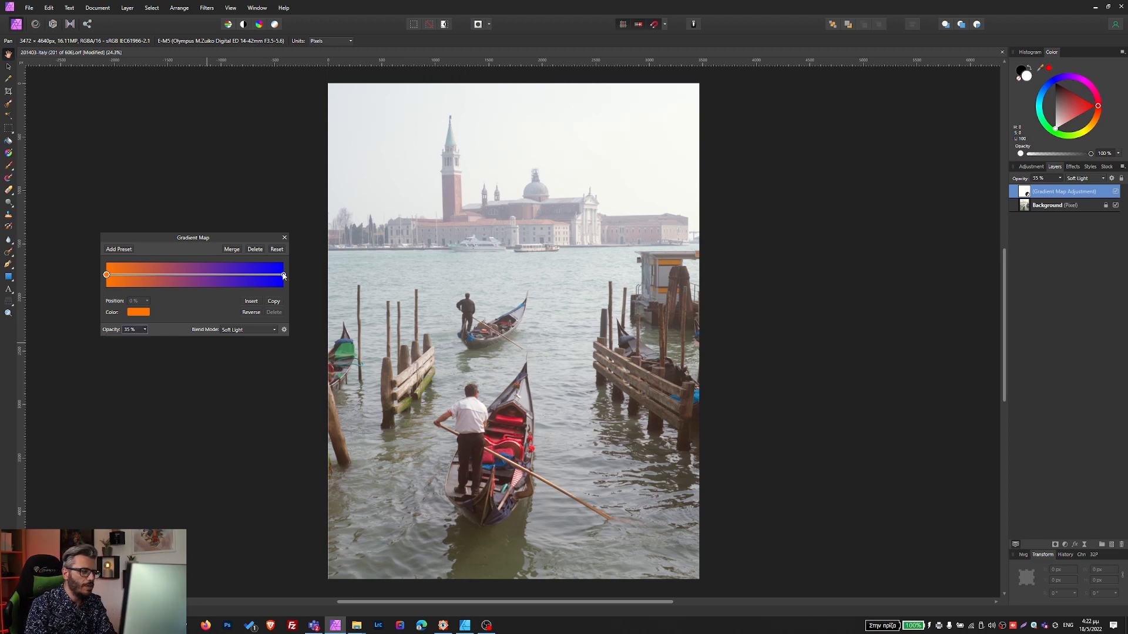
left_click(284, 275)
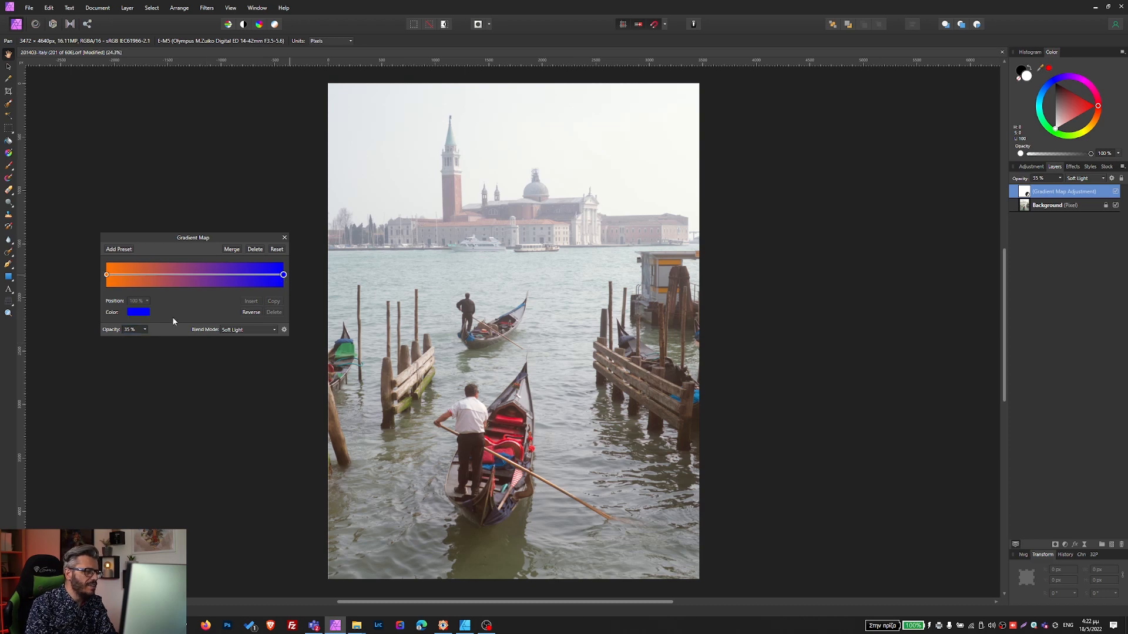
left_click(134, 313)
left_click(152, 397)
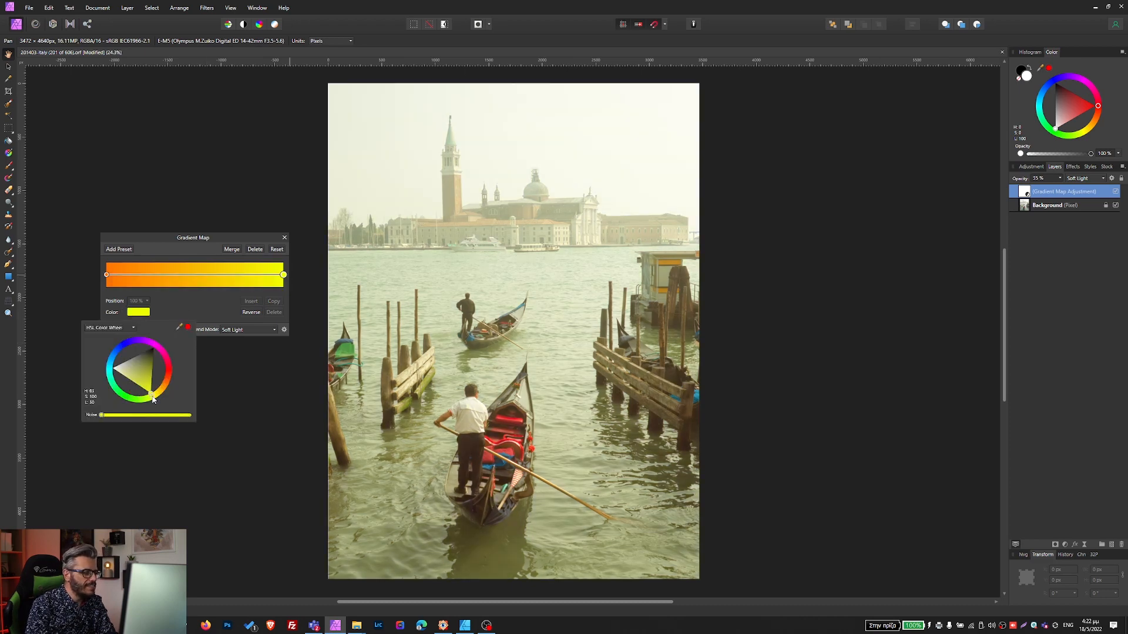
mouse_move(152, 398)
left_mouse_down()
mouse_move(163, 386)
mouse_move(155, 401)
left_mouse_up()
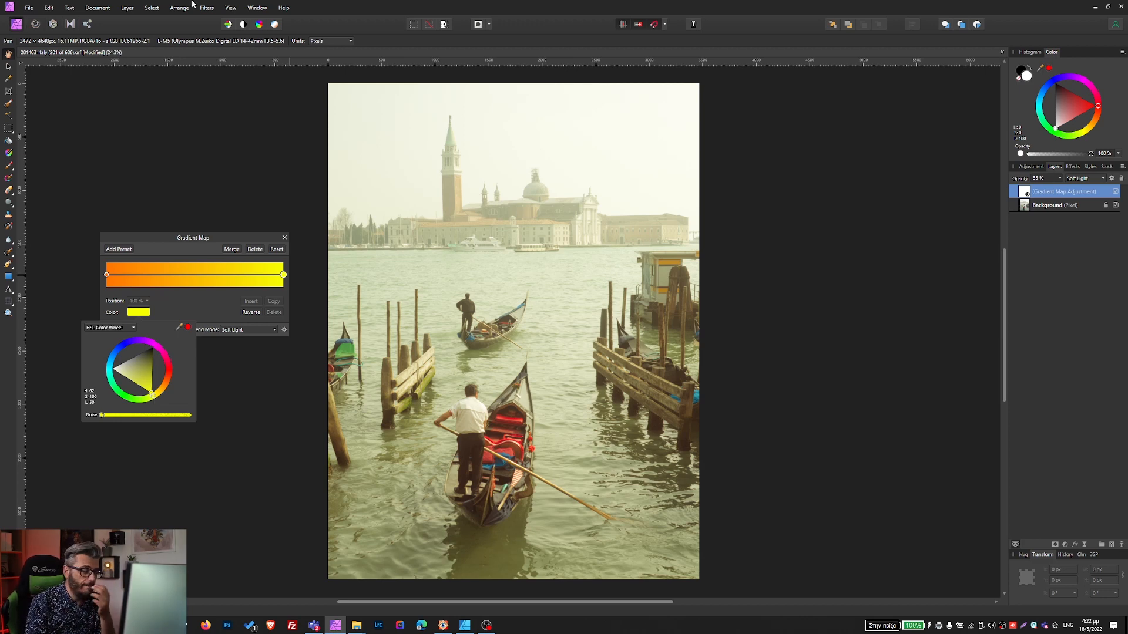
left_click(152, 397)
mouse_move(152, 397)
left_mouse_down()
mouse_move(133, 400)
mouse_move(154, 402)
mouse_move(142, 406)
left_mouse_up()
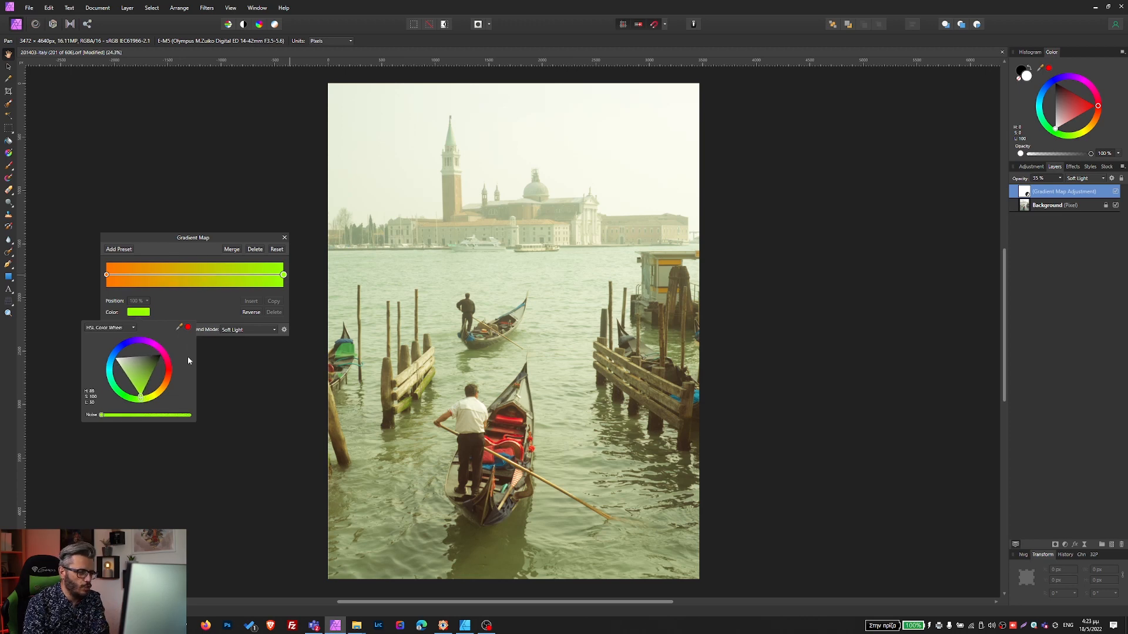
- Try the gradient map at 25% opacity, return it to 35% and close the adjustment's settings
left_click(194, 307)
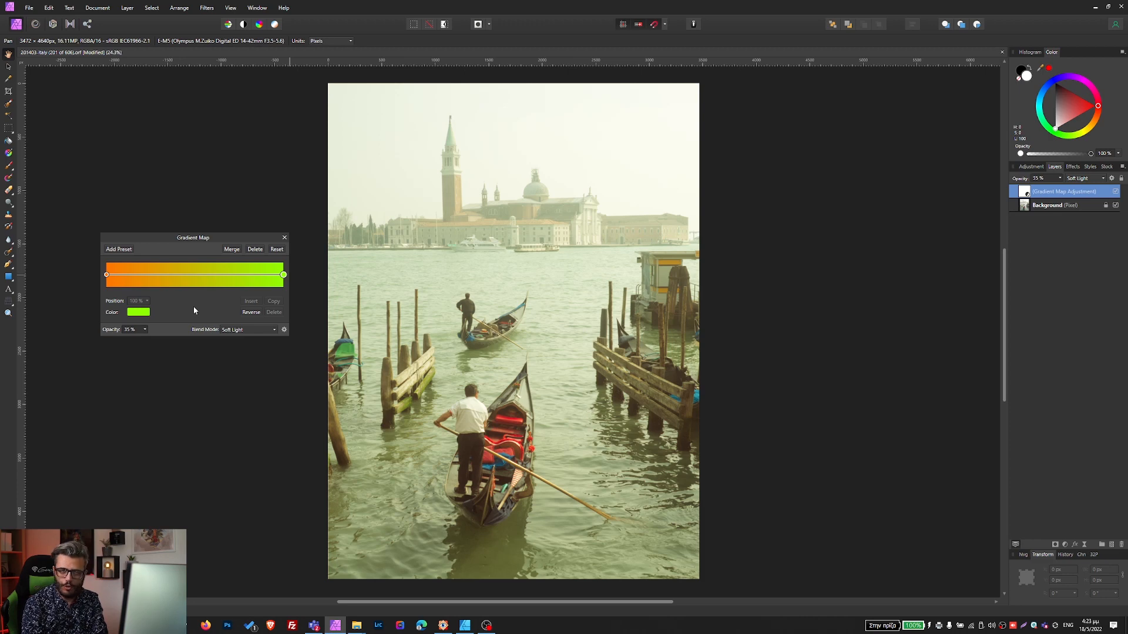
left_click(144, 330)
left_click_drag(145, 339, 140, 340)
left_click_drag(136, 340, 140, 340)
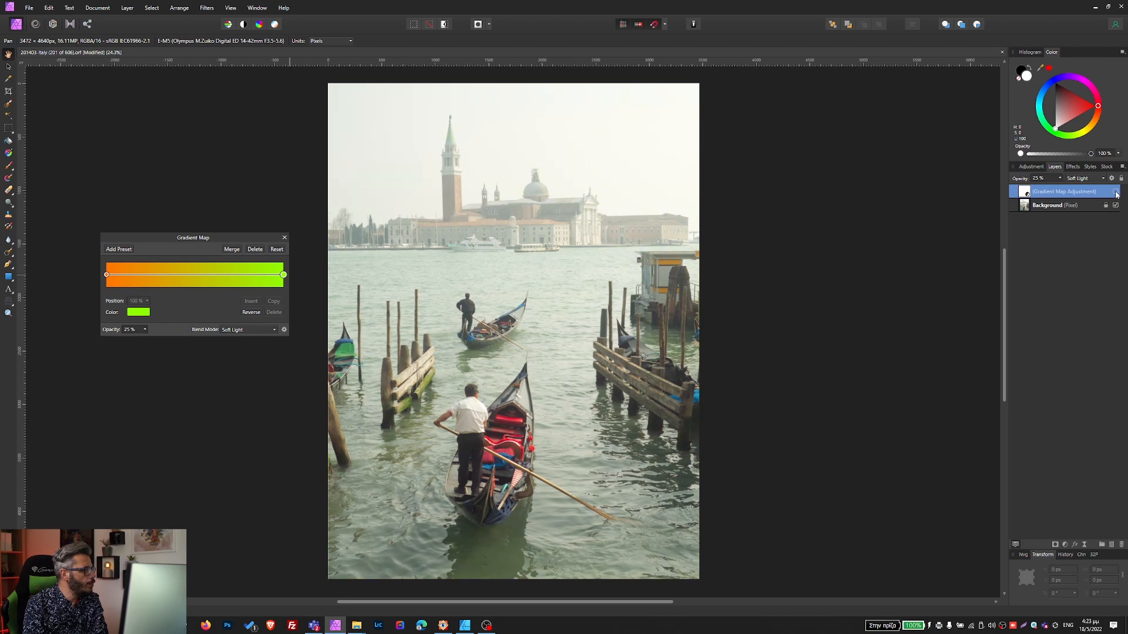
left_click(144, 329)
left_click_drag(145, 340, 153, 342)
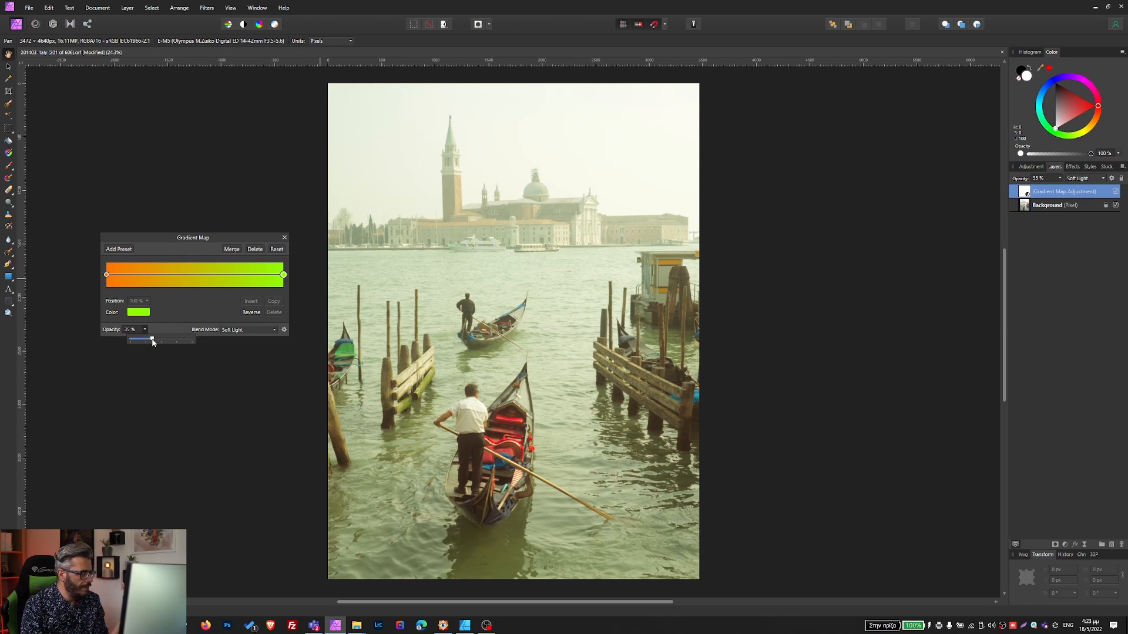
left_click(284, 239)
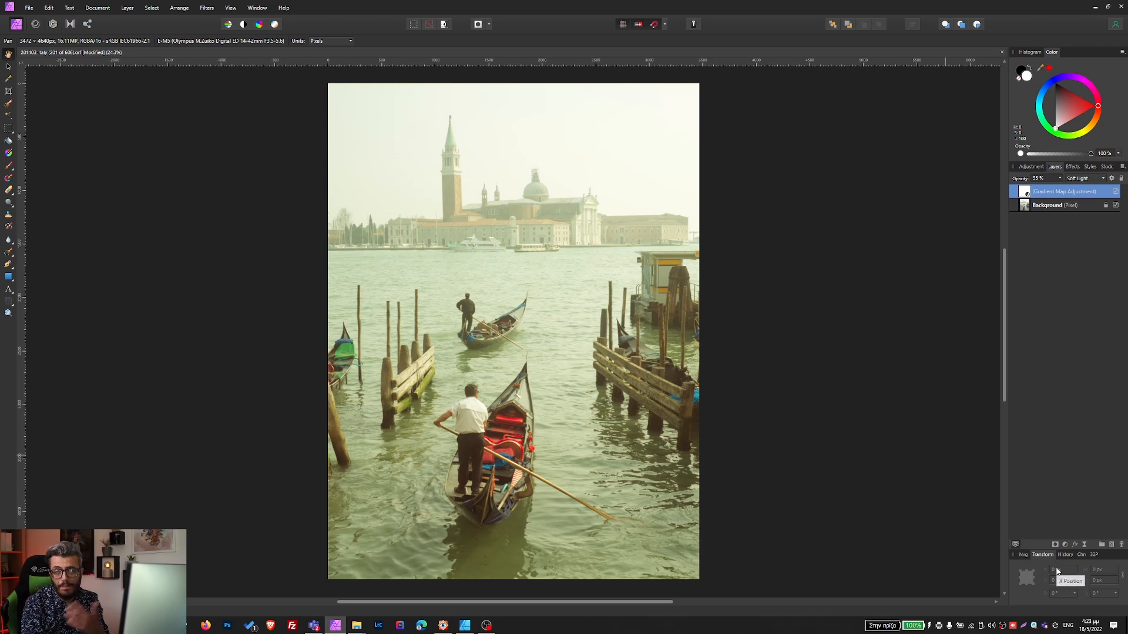
- Add a Curves adjustment above the gradient map and lift the master curve's black point to about Y 0.143
left_click(1065, 545)
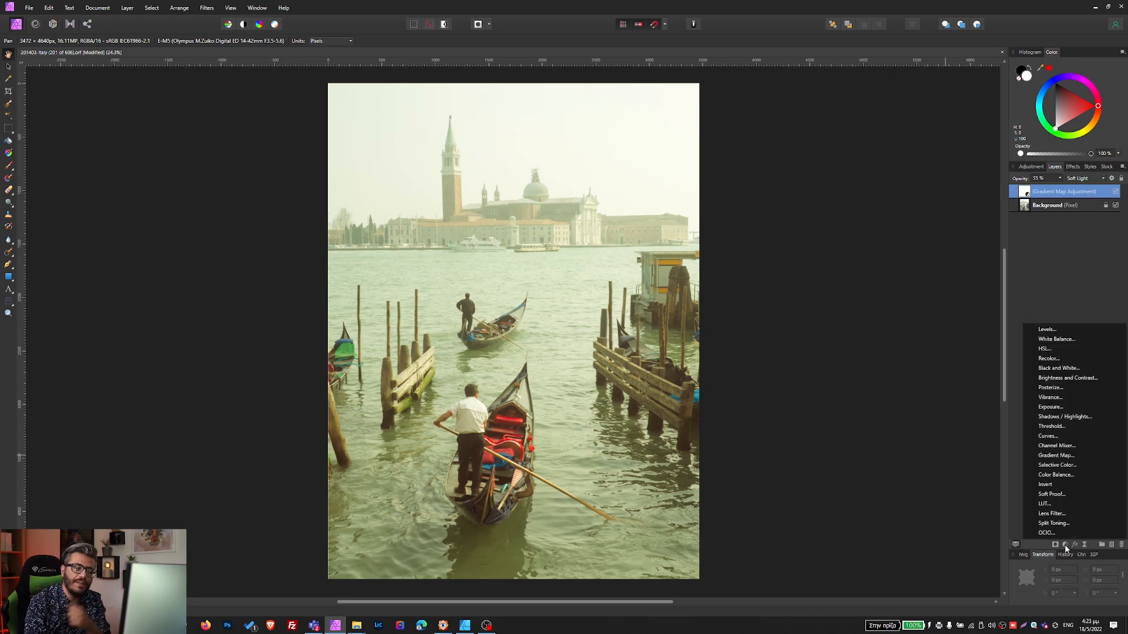
left_click(1063, 438)
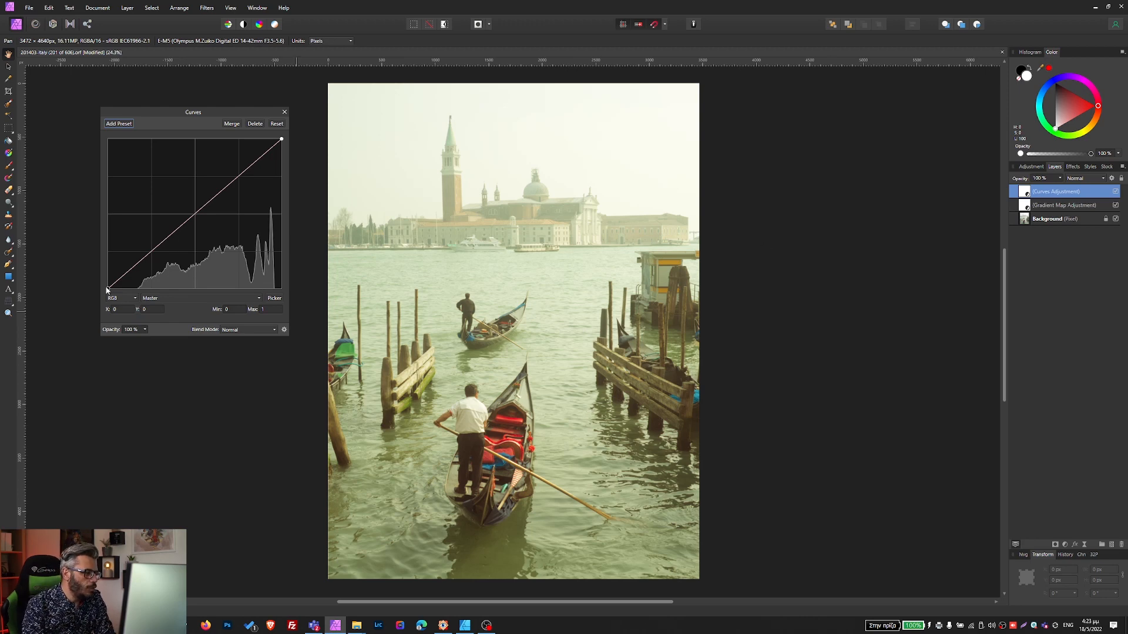
left_click_drag(108, 289, 107, 269)
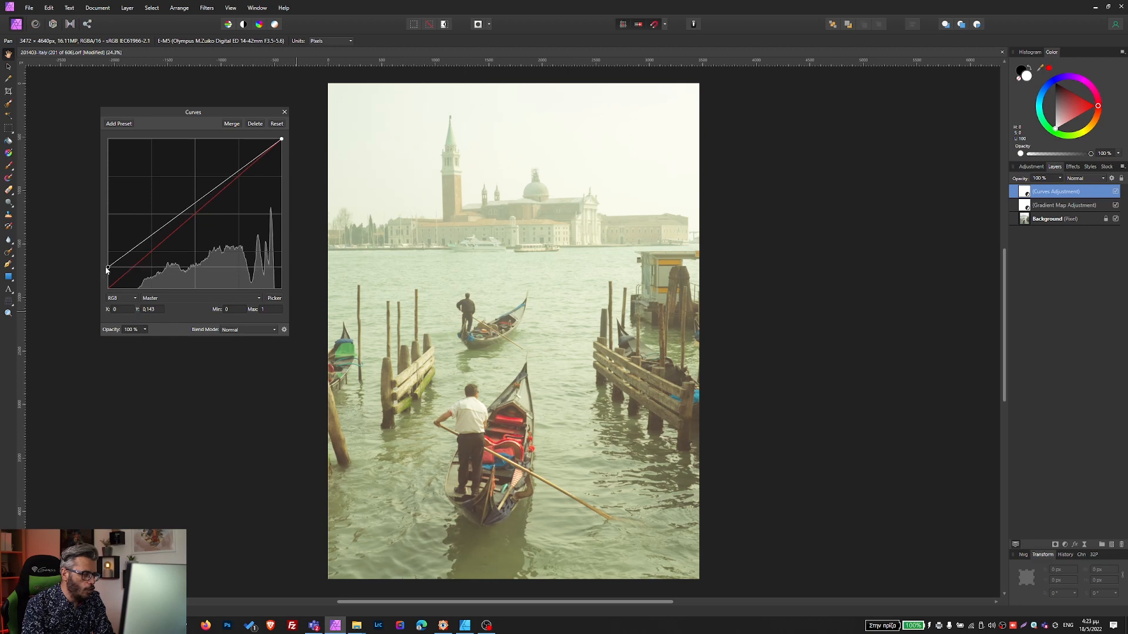
- Add a shadow point at about X 0.208, Y 0.24 and a midtone point at X 0.503, Y 0.493 to the master curve
left_click(145, 239)
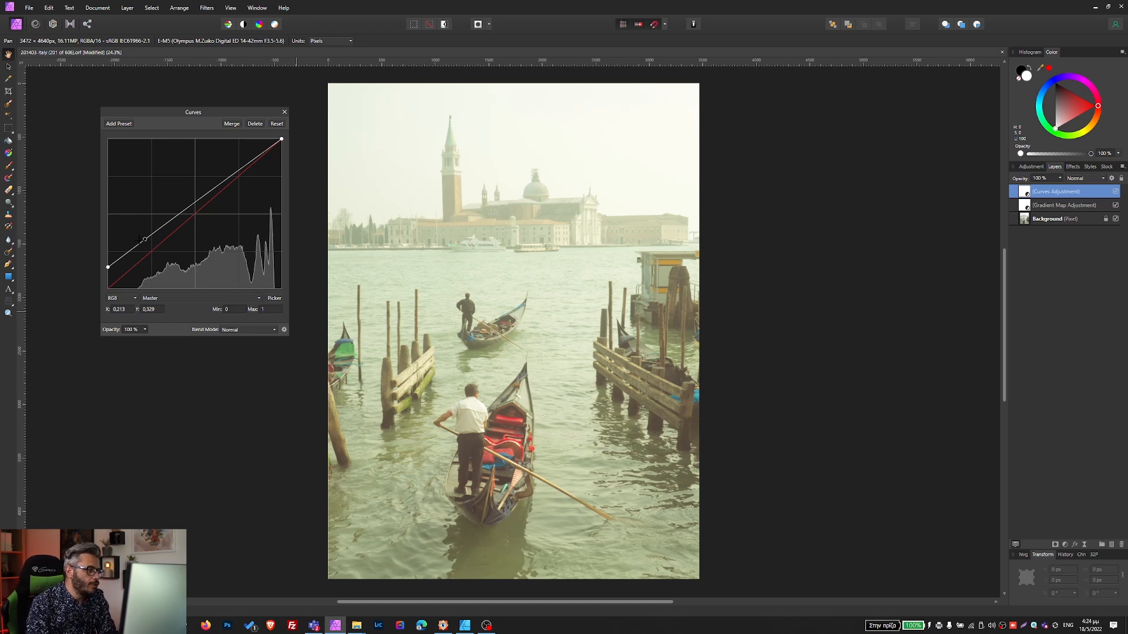
left_click_drag(146, 239, 144, 255)
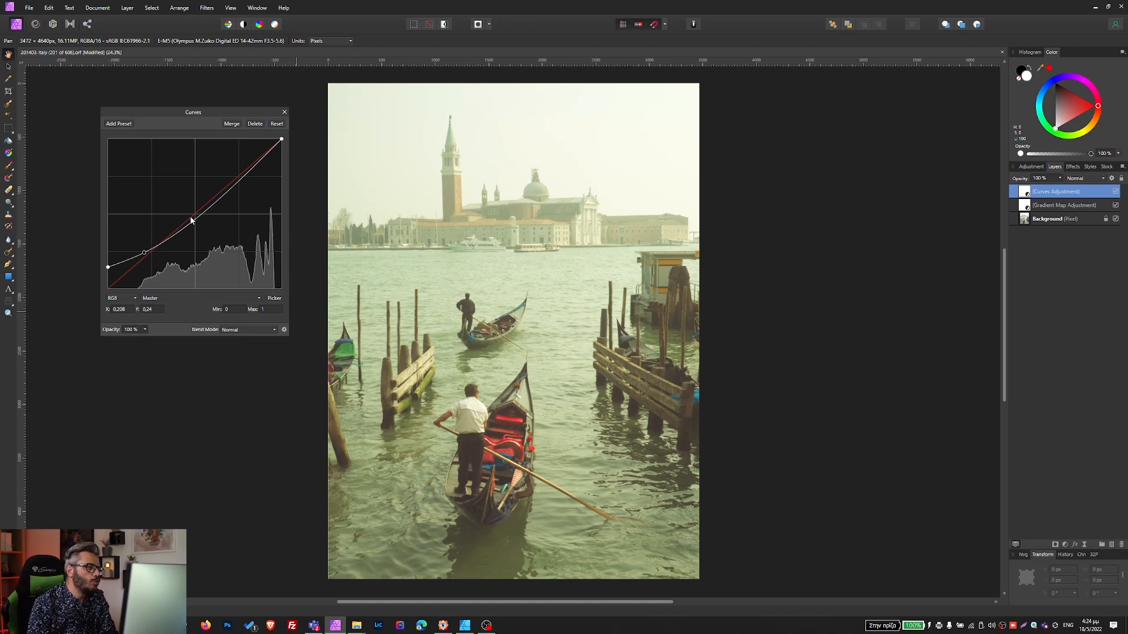
left_click(206, 209)
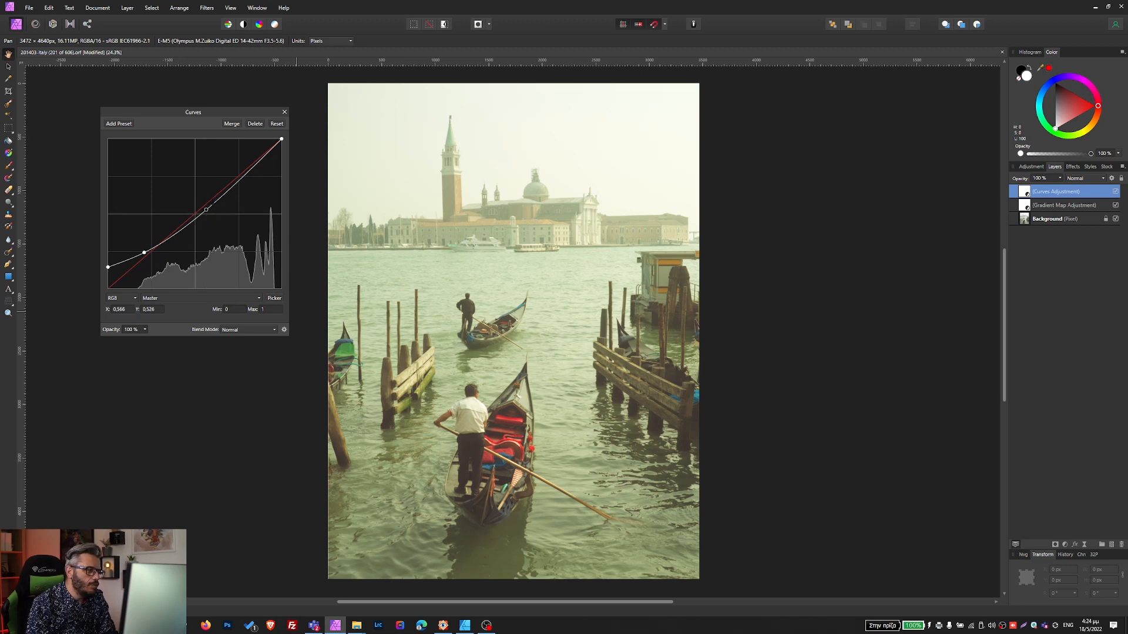
left_click_drag(206, 209, 195, 214)
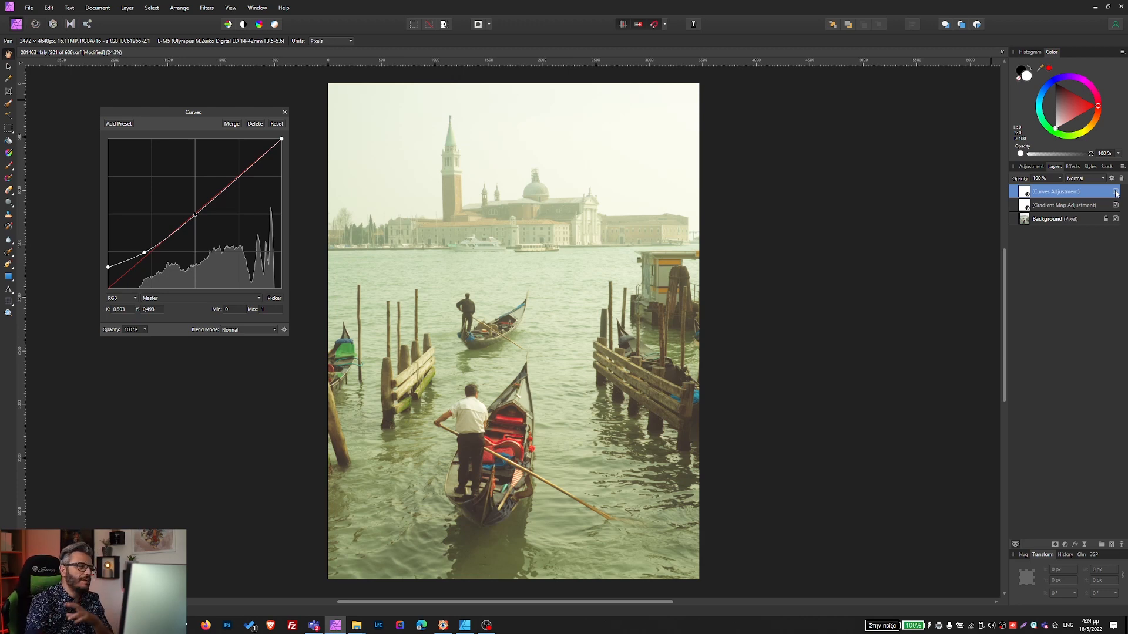
left_click(284, 111)
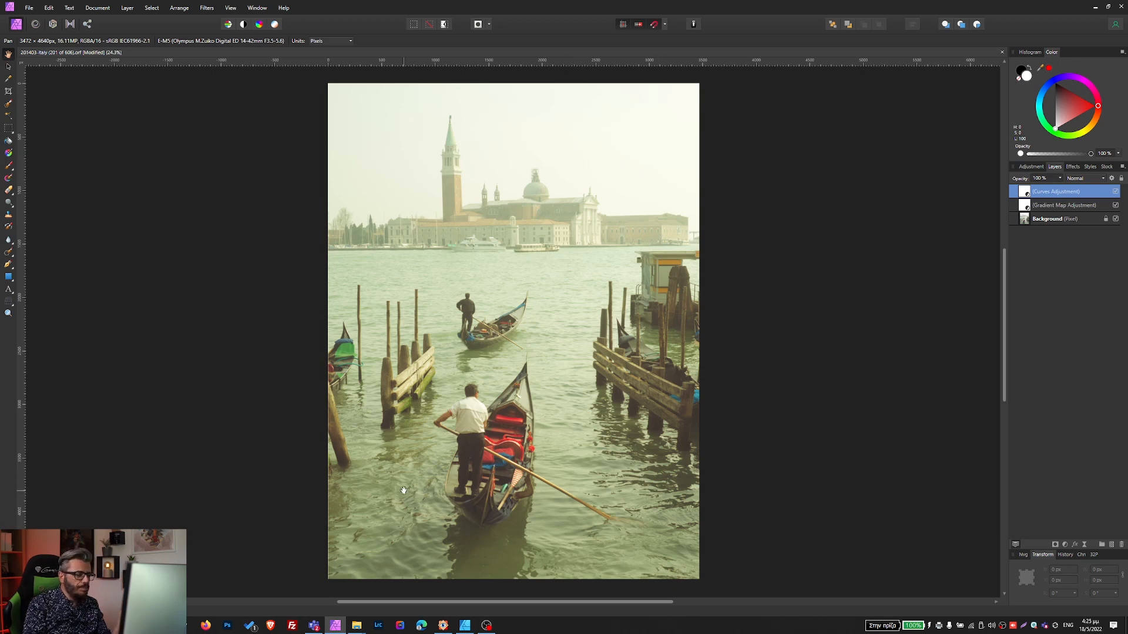
- Open the unsplash sunset photo, copy its entire image and paste it as the top layer of the Venice document
mouse_move(360, 630)
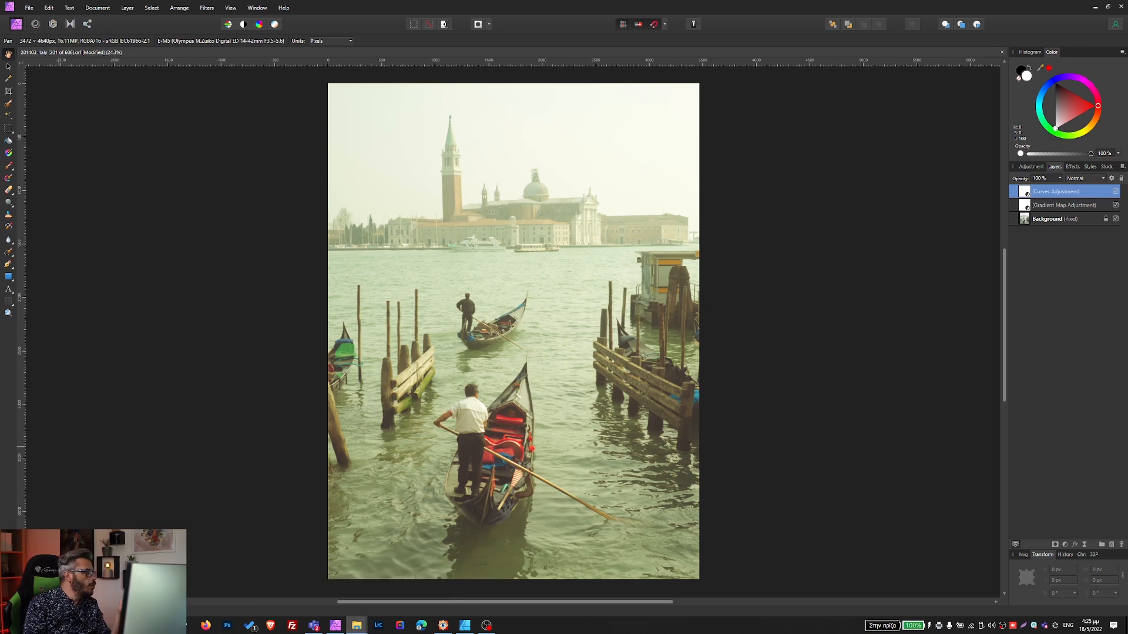
left_click_drag(548, 47, 546, 47)
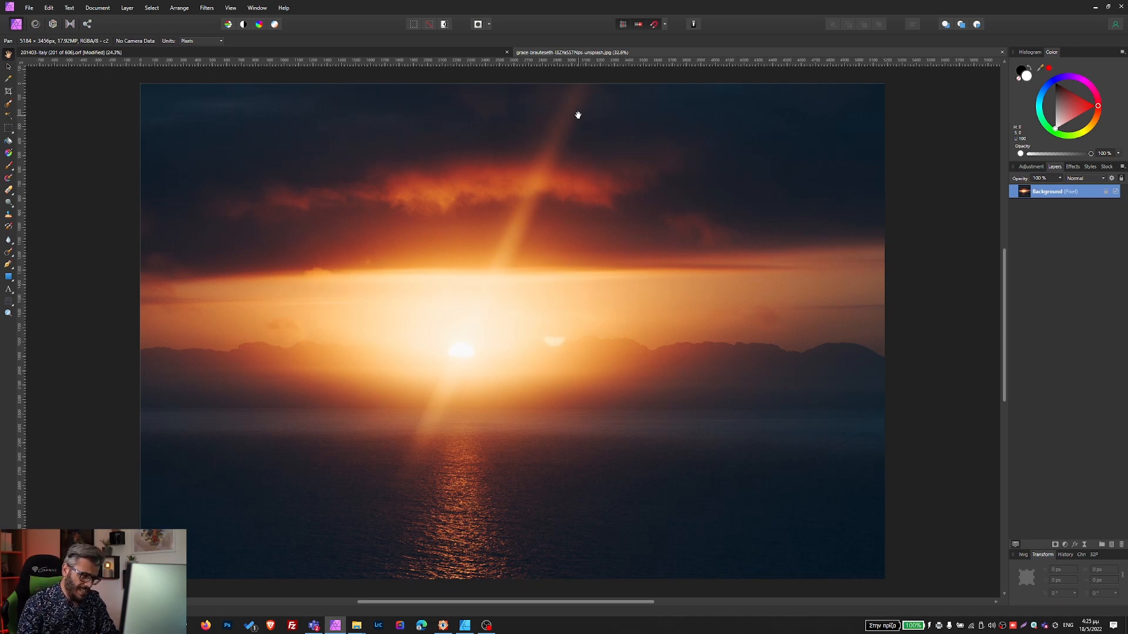
left_click(9, 65)
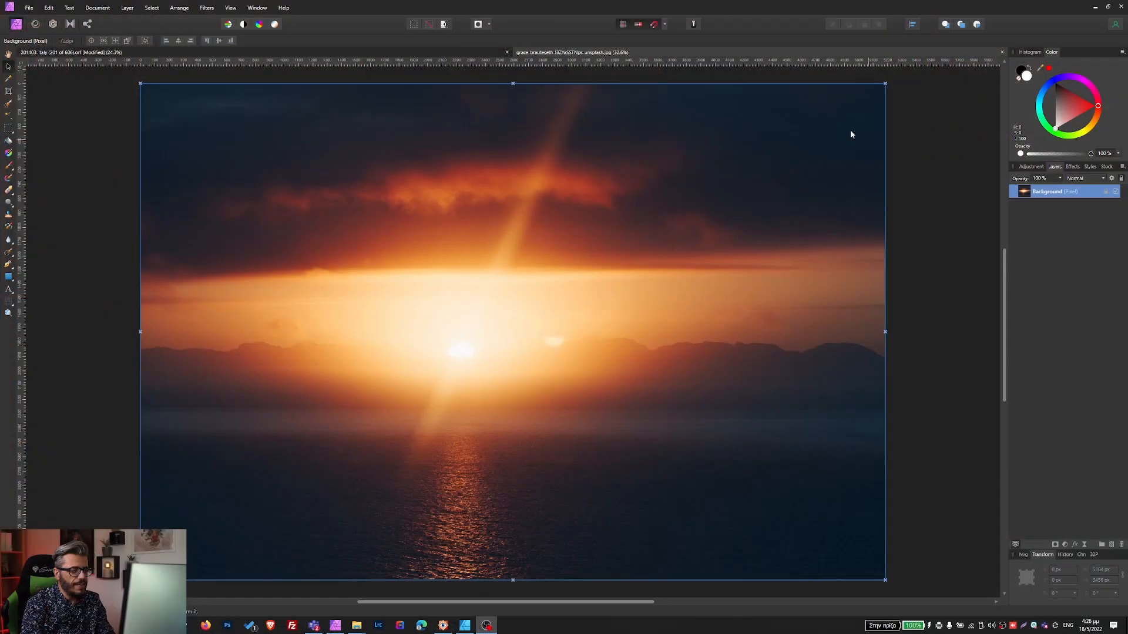
left_click_drag(504, 247, 358, 177)
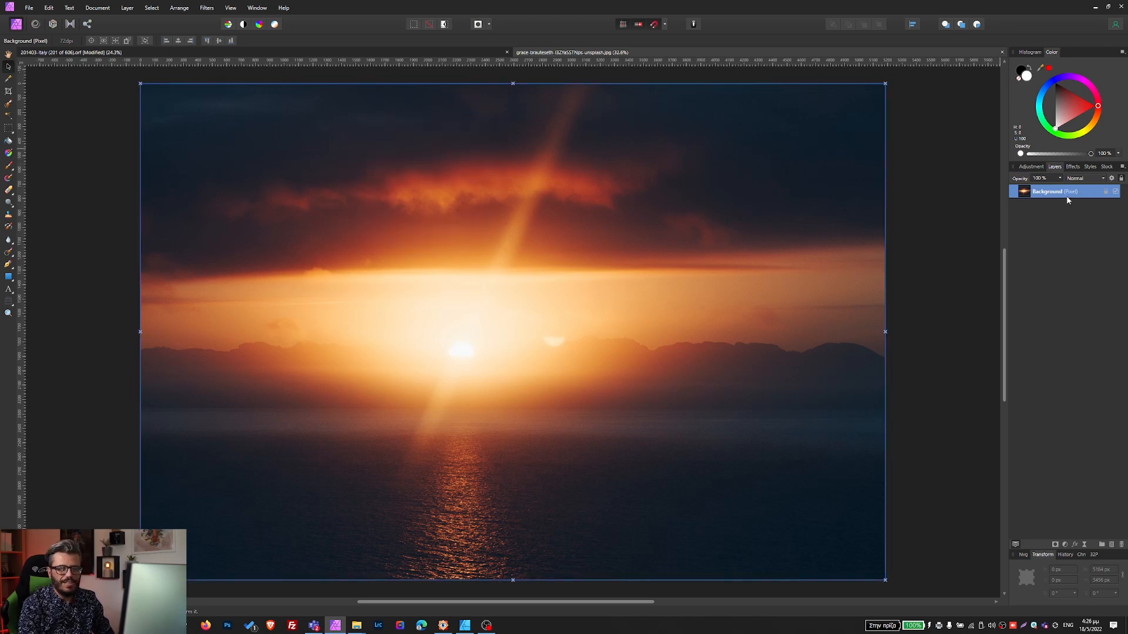
key("ctrl+a")
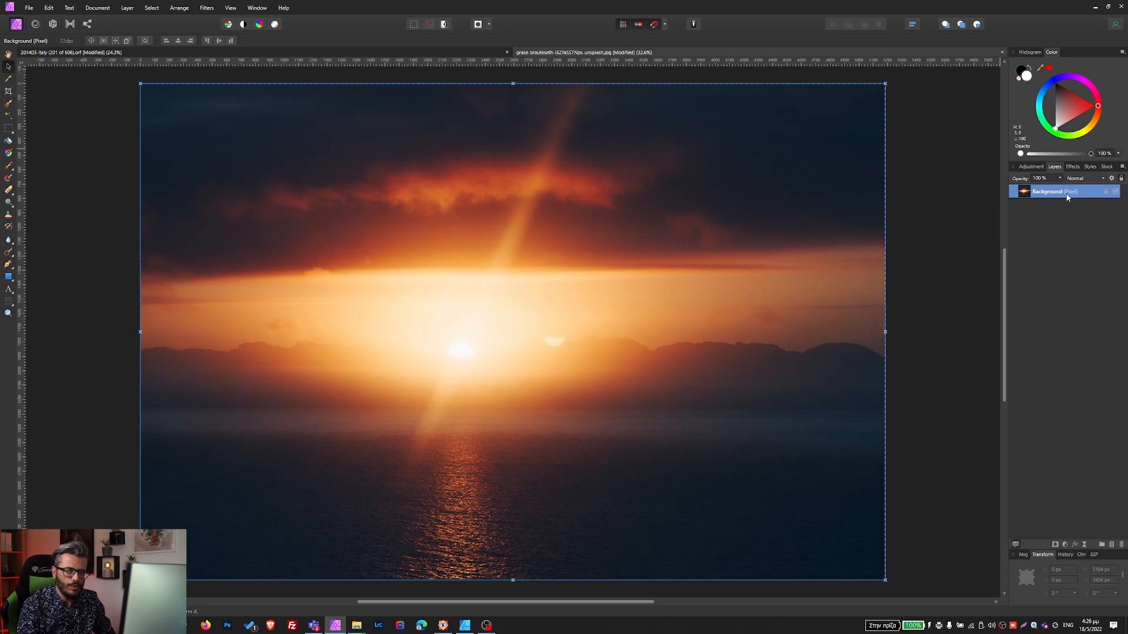
left_click(136, 57)
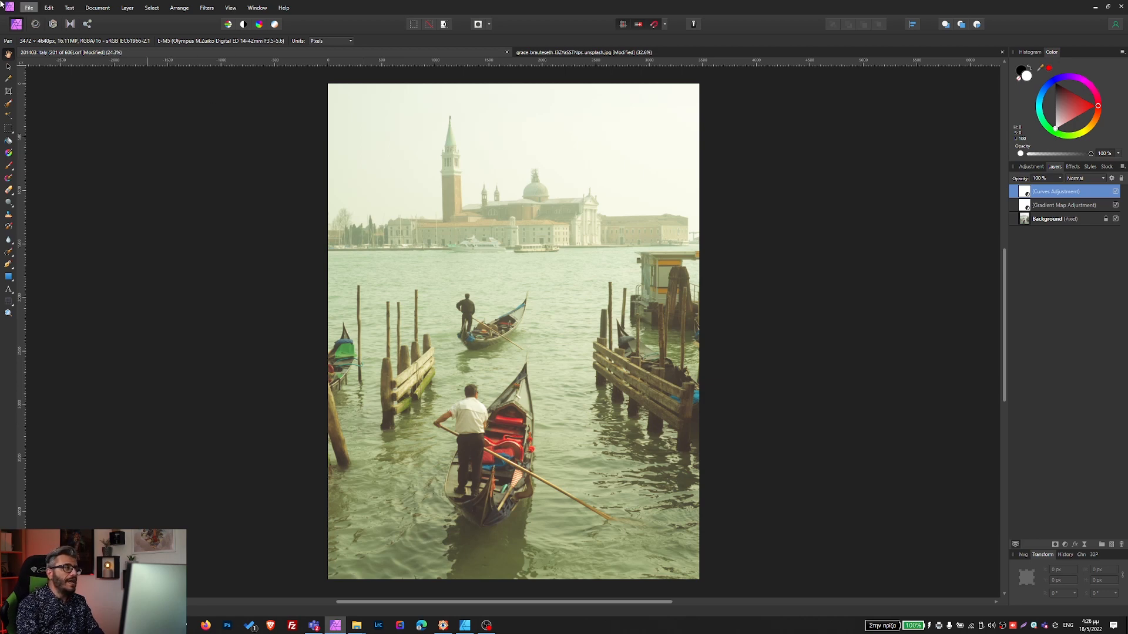
key("ctrl+v")
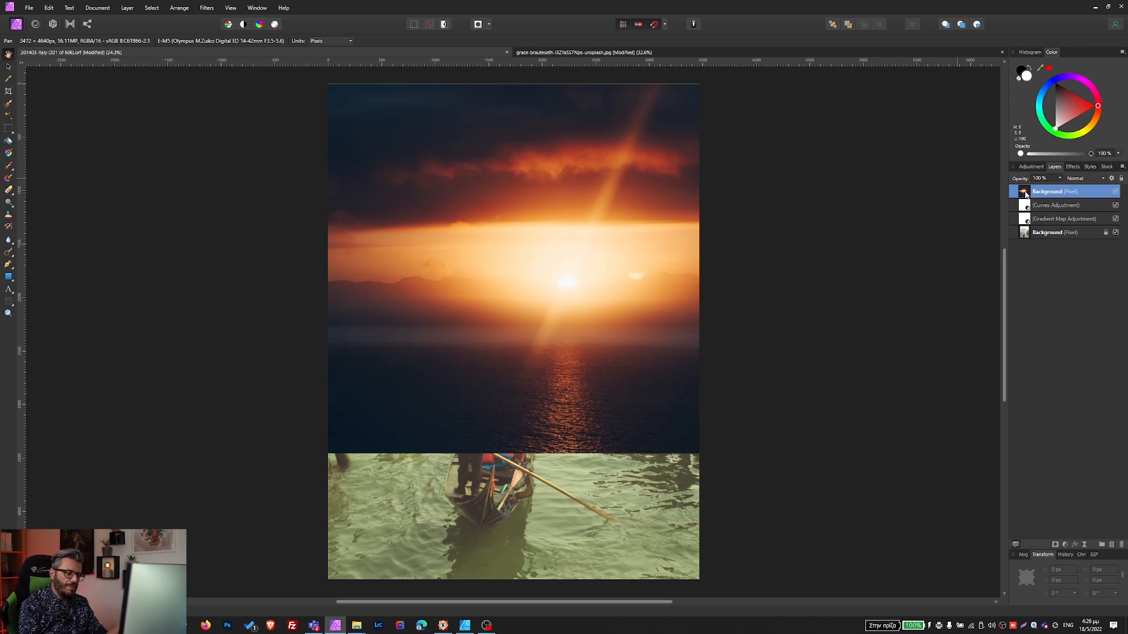
- Rename the pasted sunset layer as Lens Flare
double_click(1055, 194)
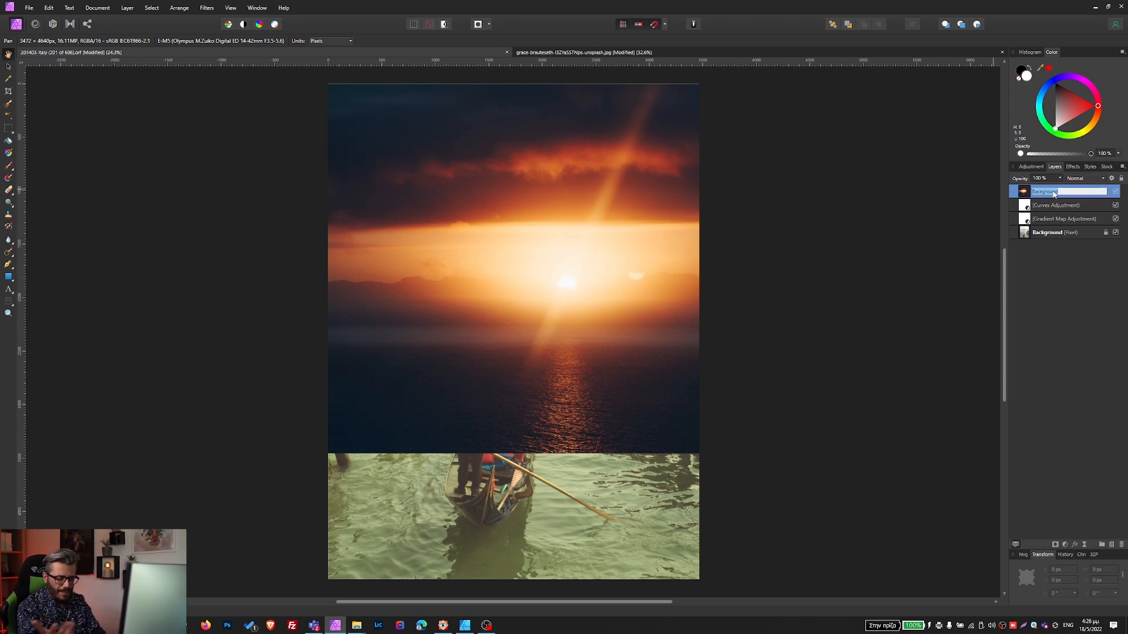
type("Lens Flare")
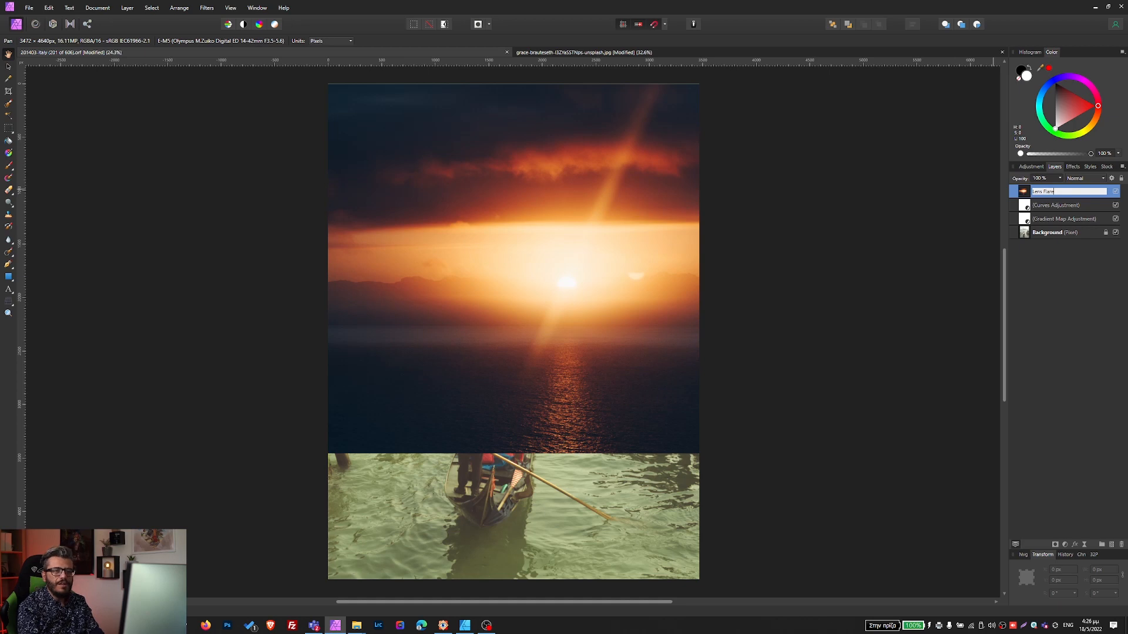
key("Return")
left_click(1053, 192)
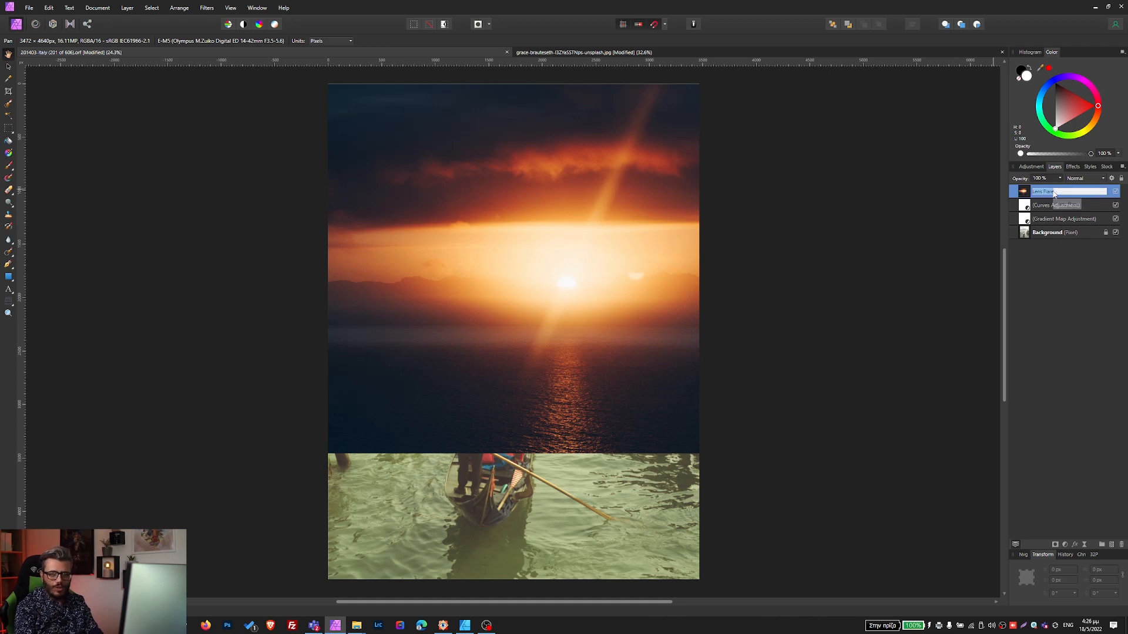
- Set the Lens Flare layer's blend mode to Screen, comparing it with Normal
left_click(1087, 180)
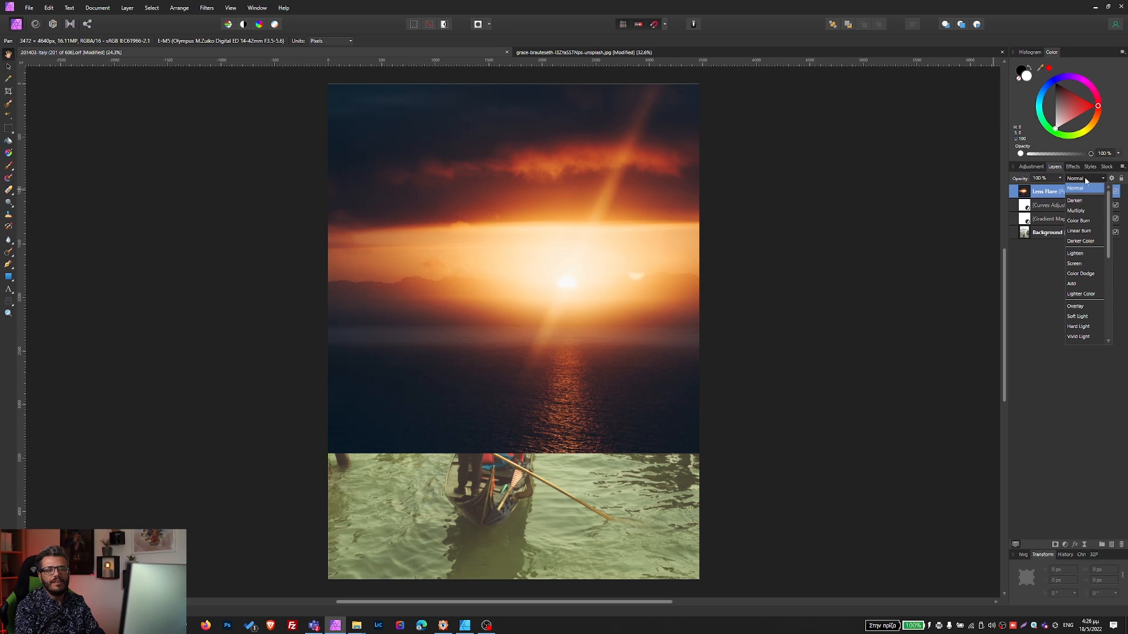
left_click(1075, 264)
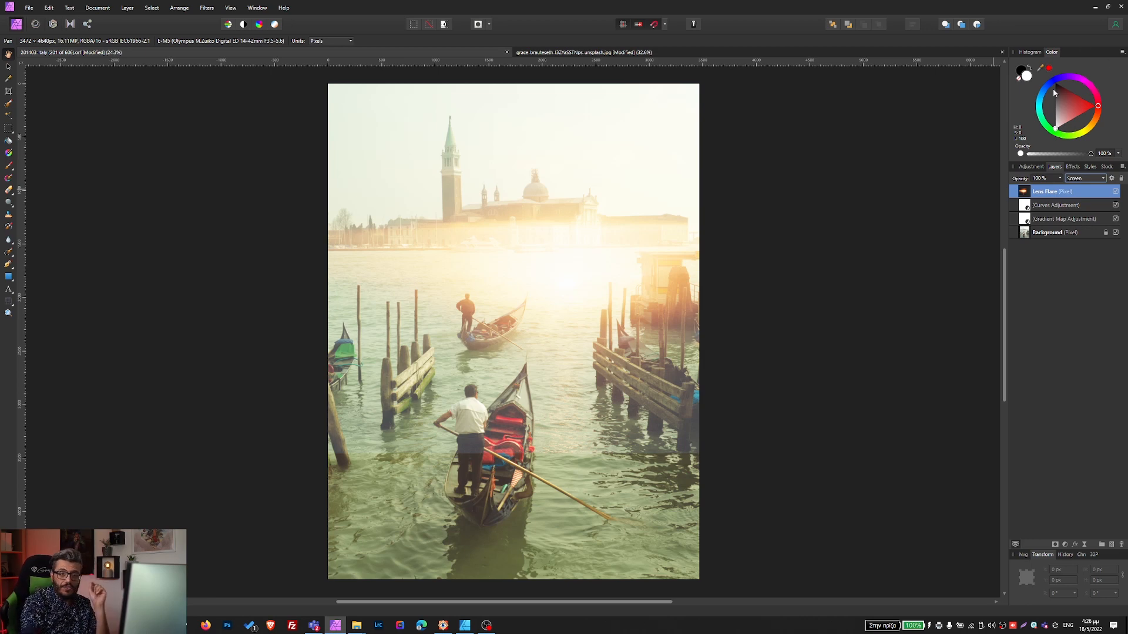
left_click(1093, 181)
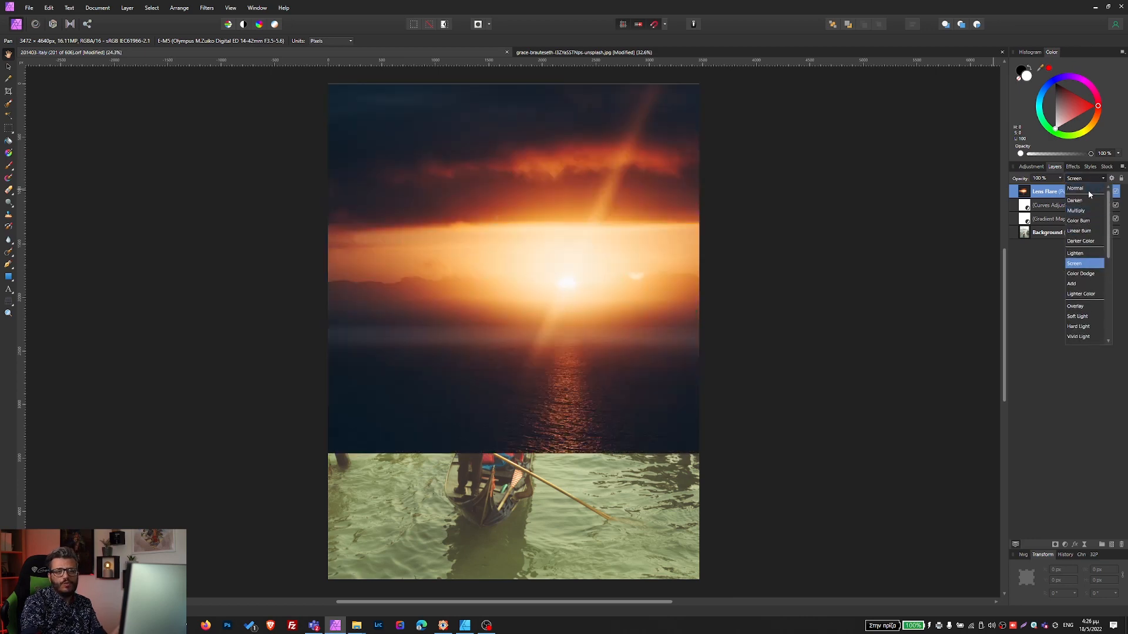
left_click(1088, 195)
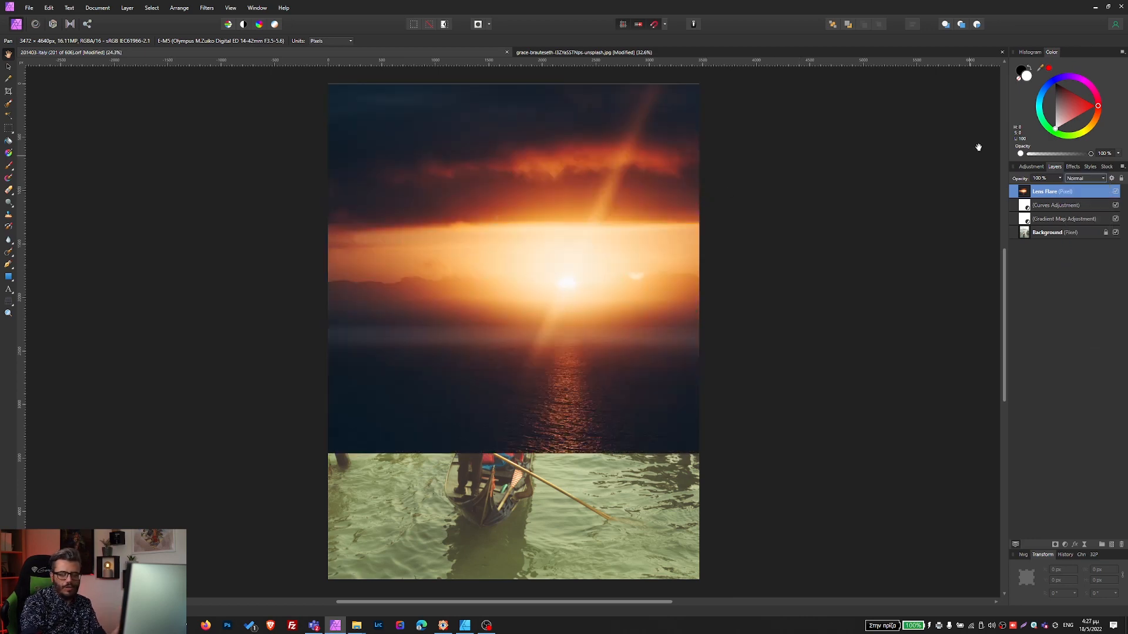
left_click(1088, 178)
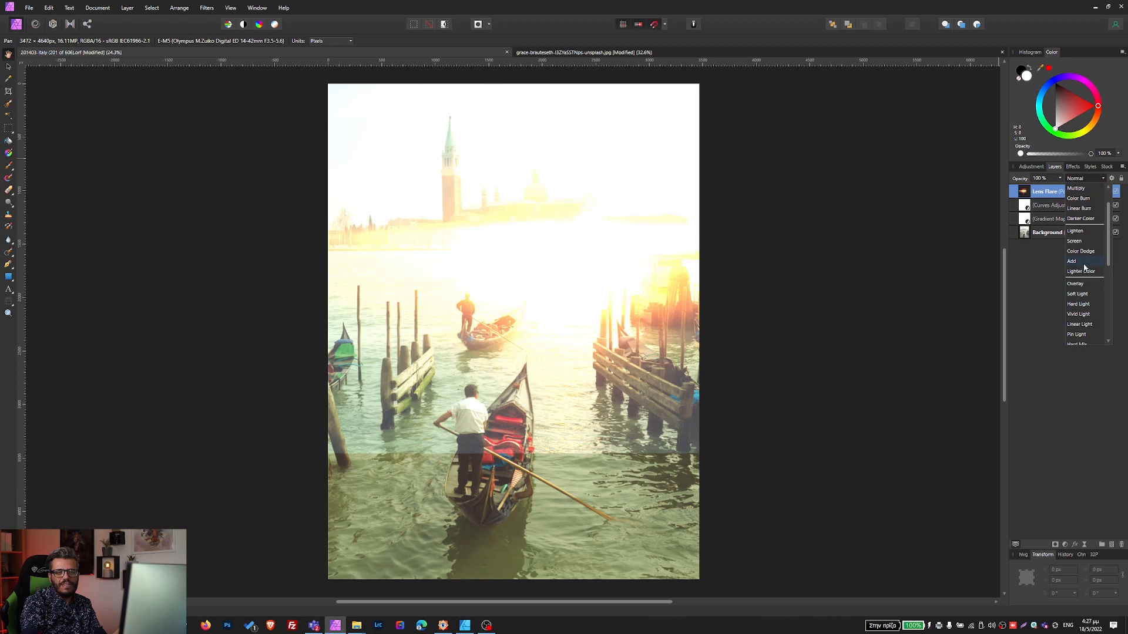
left_click(1079, 242)
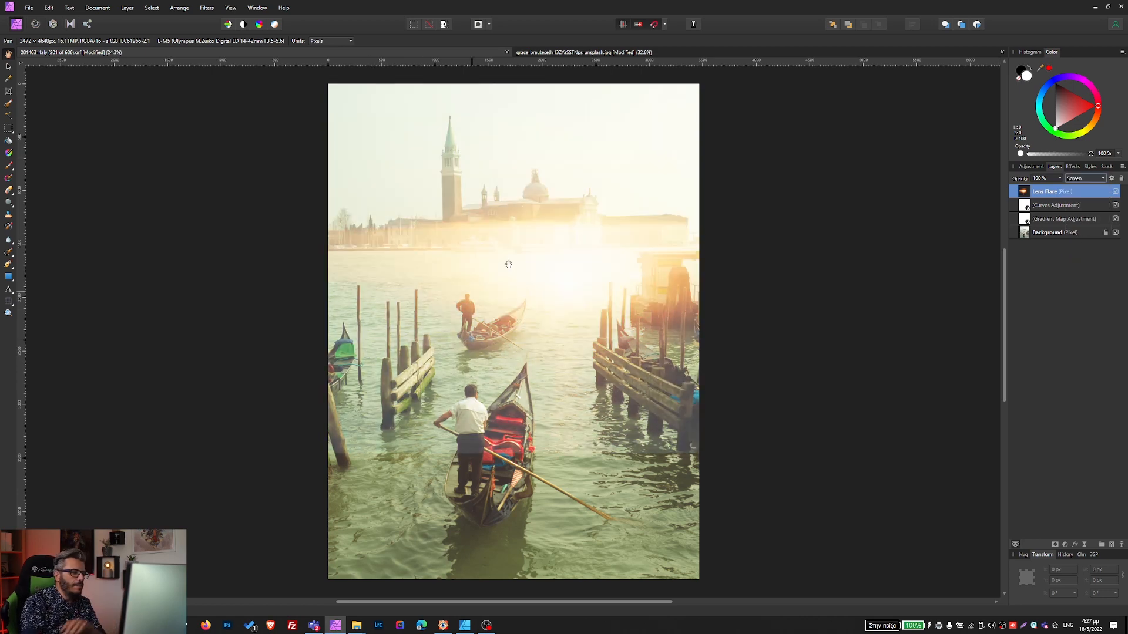
- Move the Lens Flare layer to about X 1165 px, Y -654 px, placing the glow in the sky near the photo's right edge
left_click(8, 68)
left_click_drag(573, 276, 516, 204)
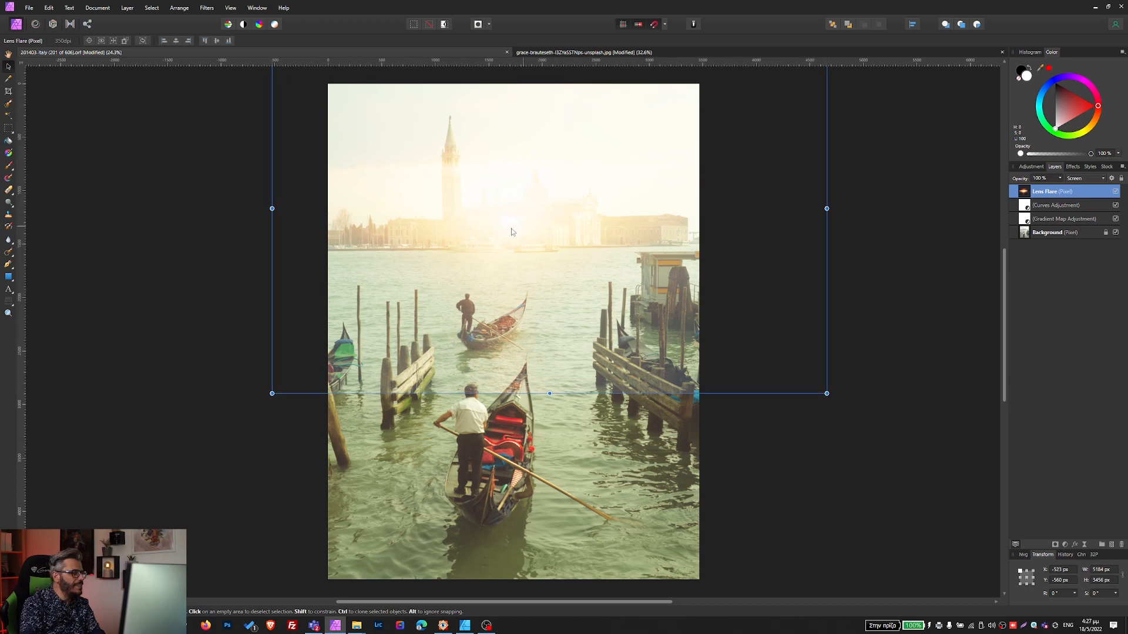
left_click_drag(491, 226, 499, 171)
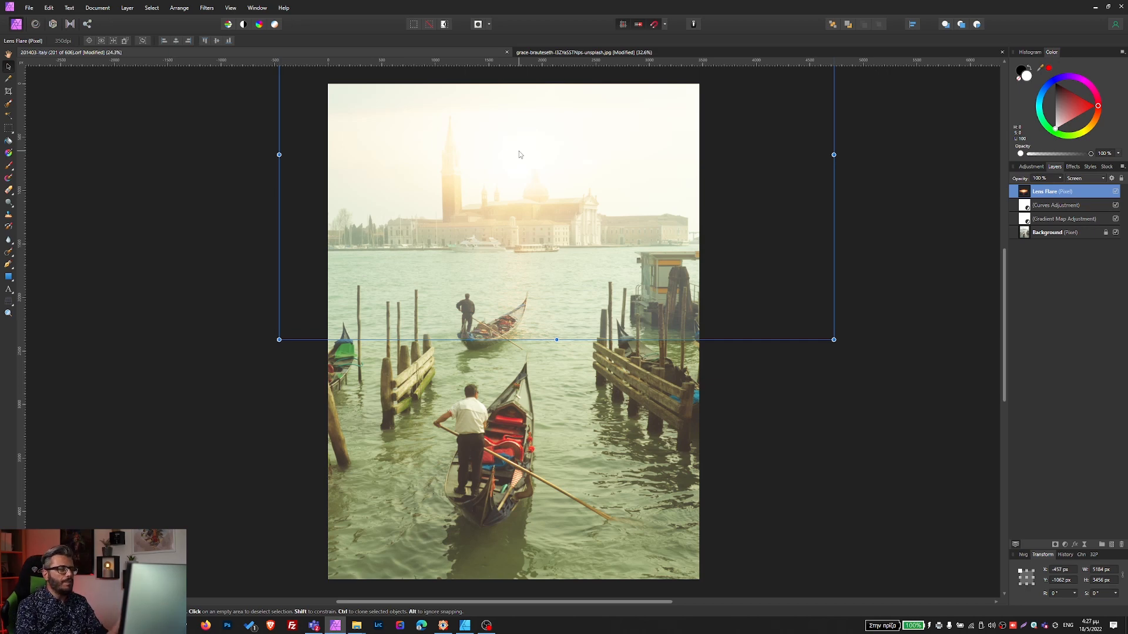
left_click_drag(485, 144, 658, 186)
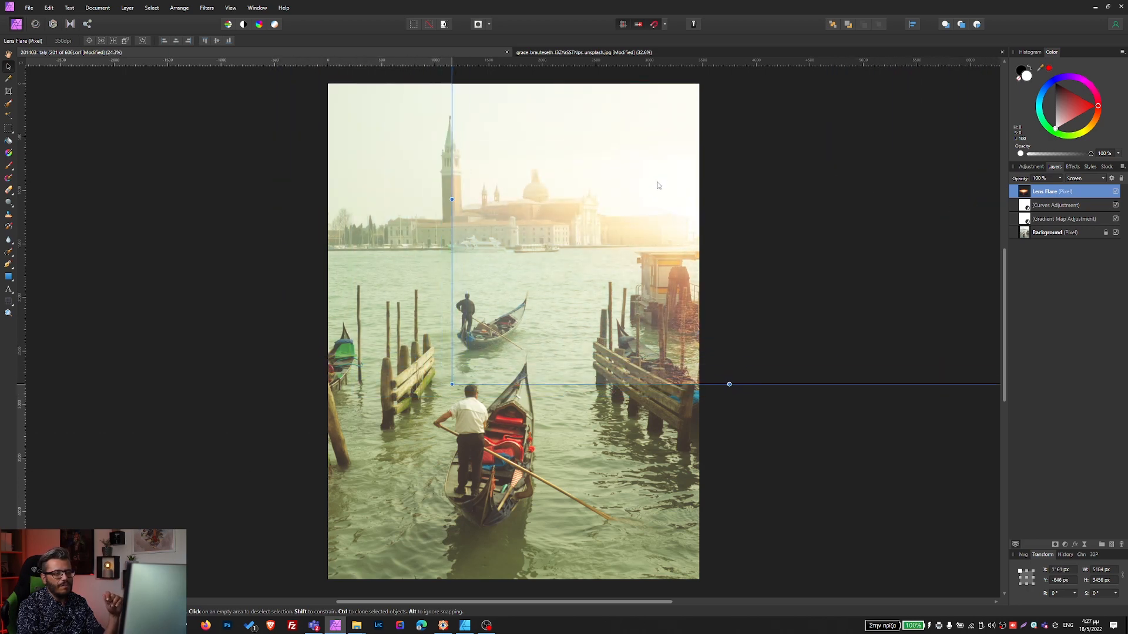
left_click(195, 222)
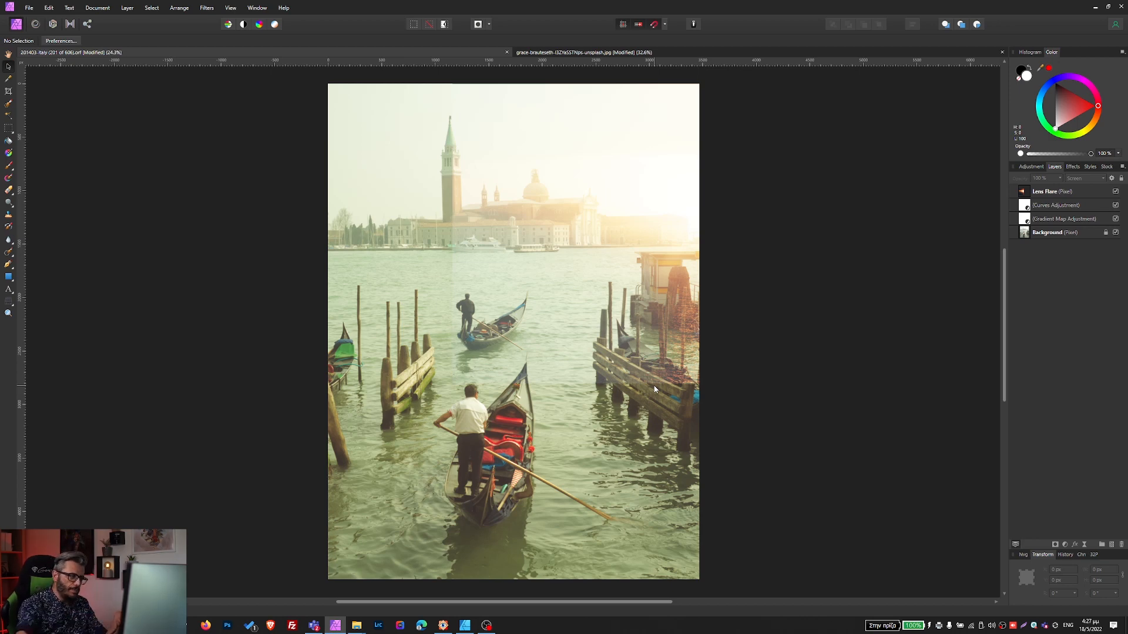
- Apply a Gaussian Blur with a 100 px radius to the Lens Flare layer and repeat the same blur once
left_click(1051, 192)
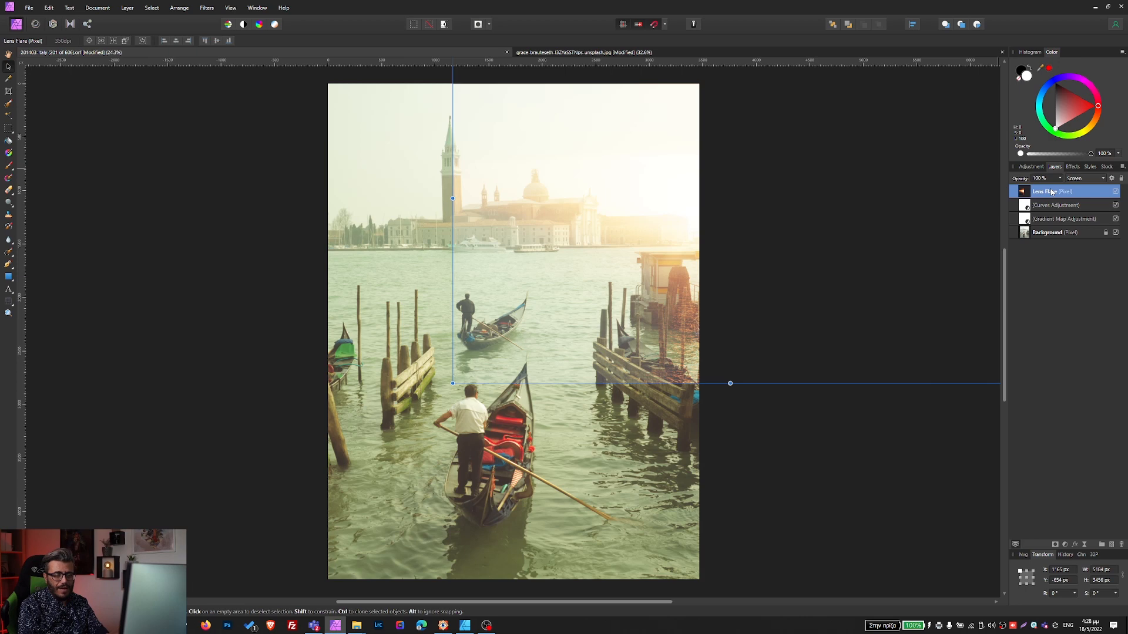
left_click(207, 9)
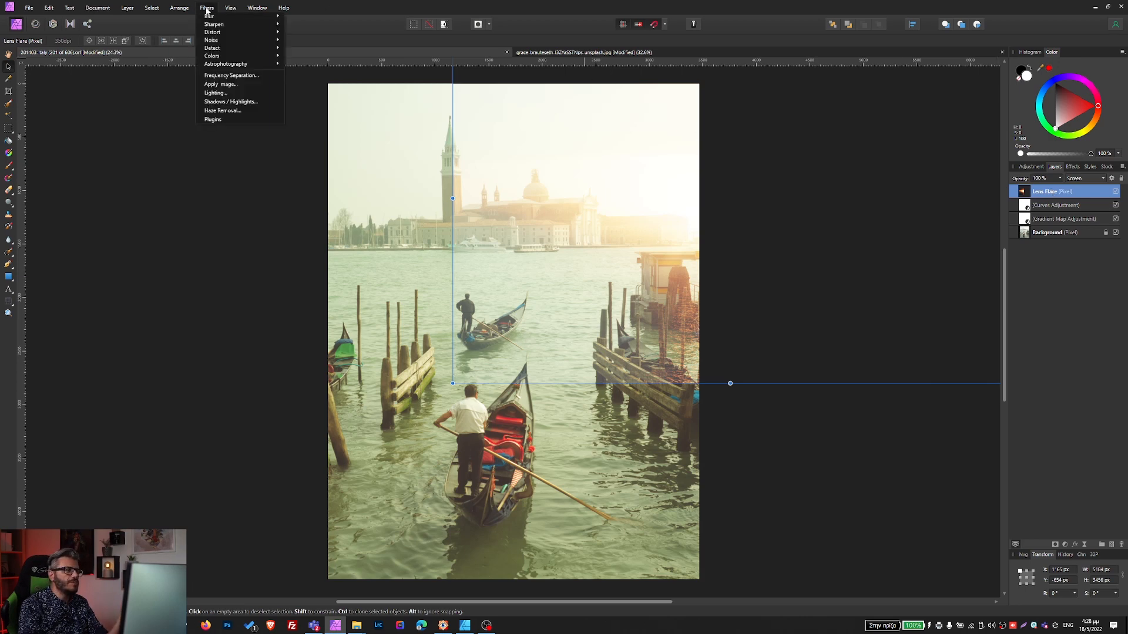
mouse_move(218, 19)
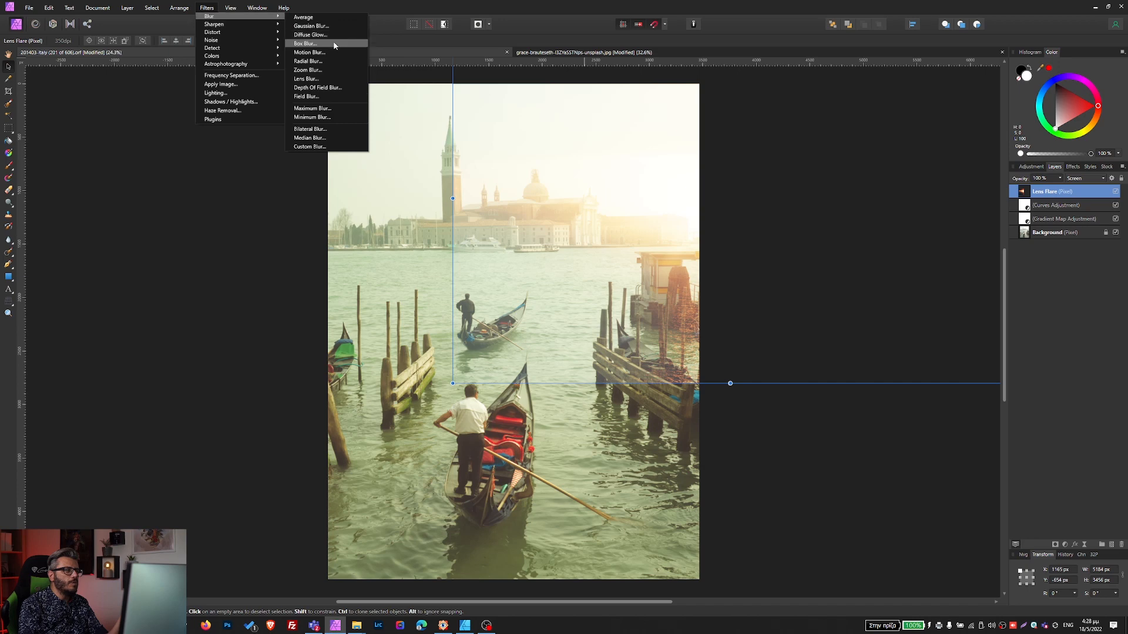
left_click(326, 26)
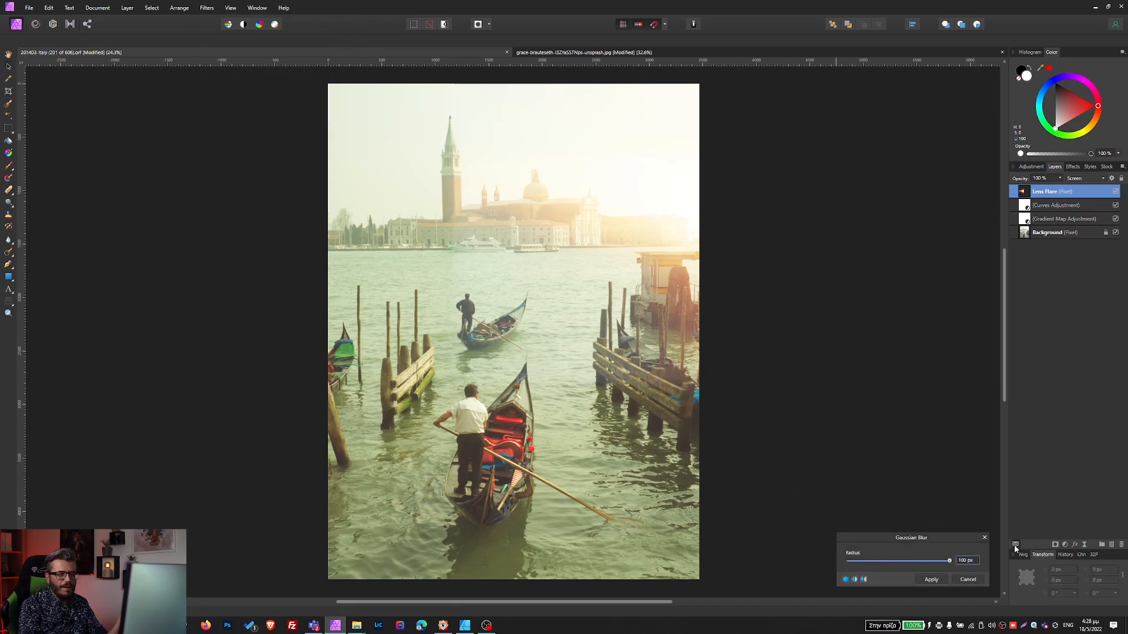
left_click(940, 580)
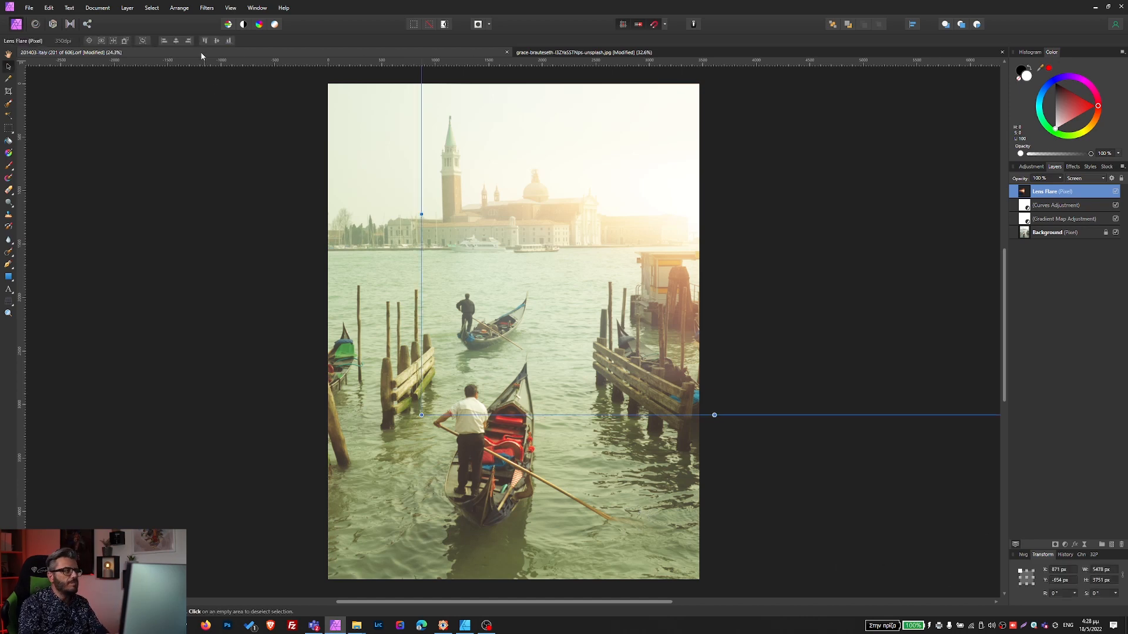
left_click(207, 8)
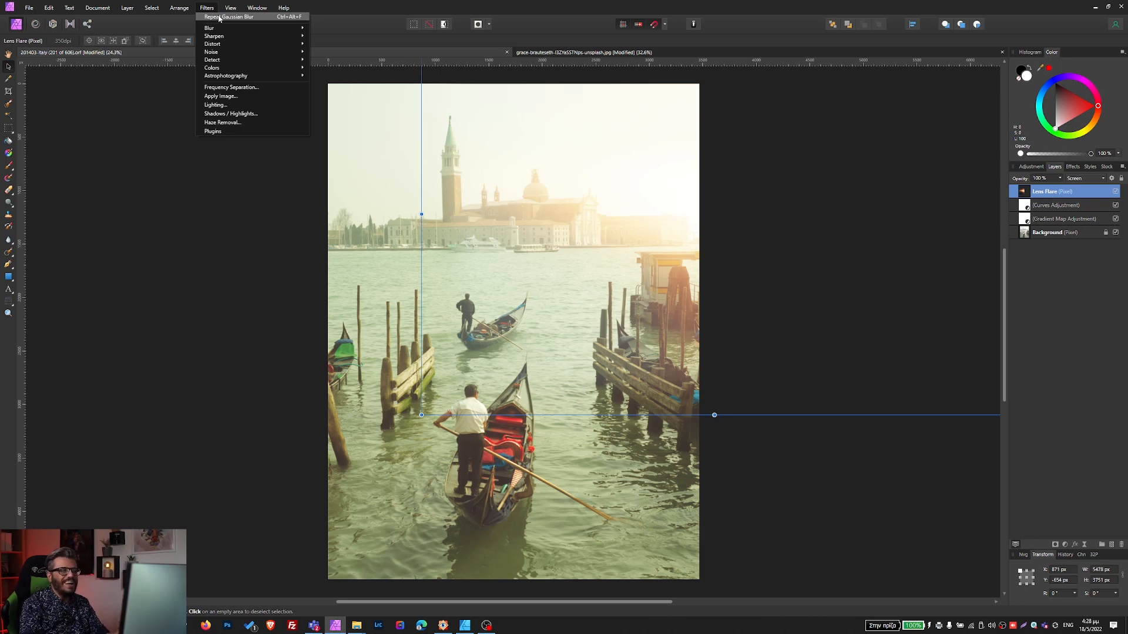
left_click(219, 17)
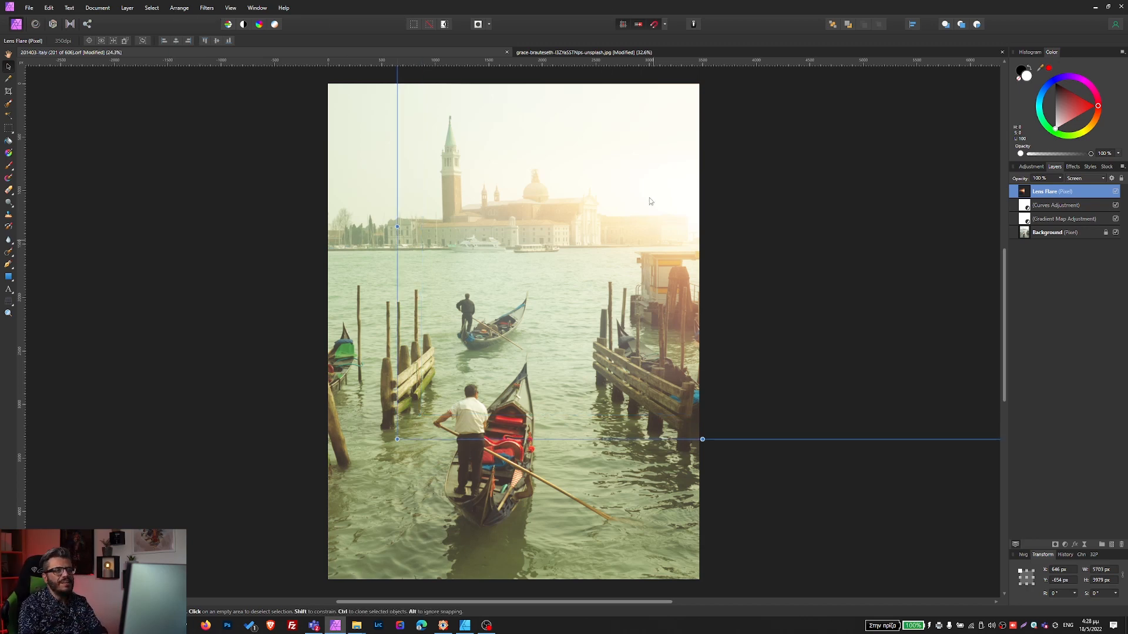
- Move the Lens Flare layer to about X 909 px, Y -448 px and try out its opacity, keeping 100%
left_click_drag(659, 216, 693, 214)
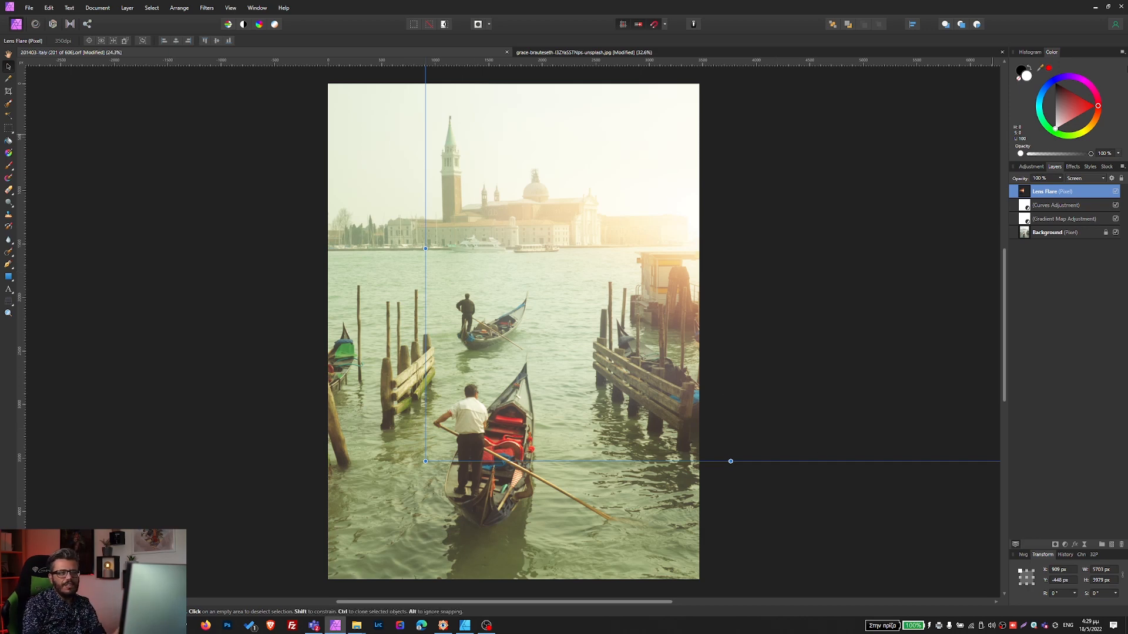
left_click(1061, 180)
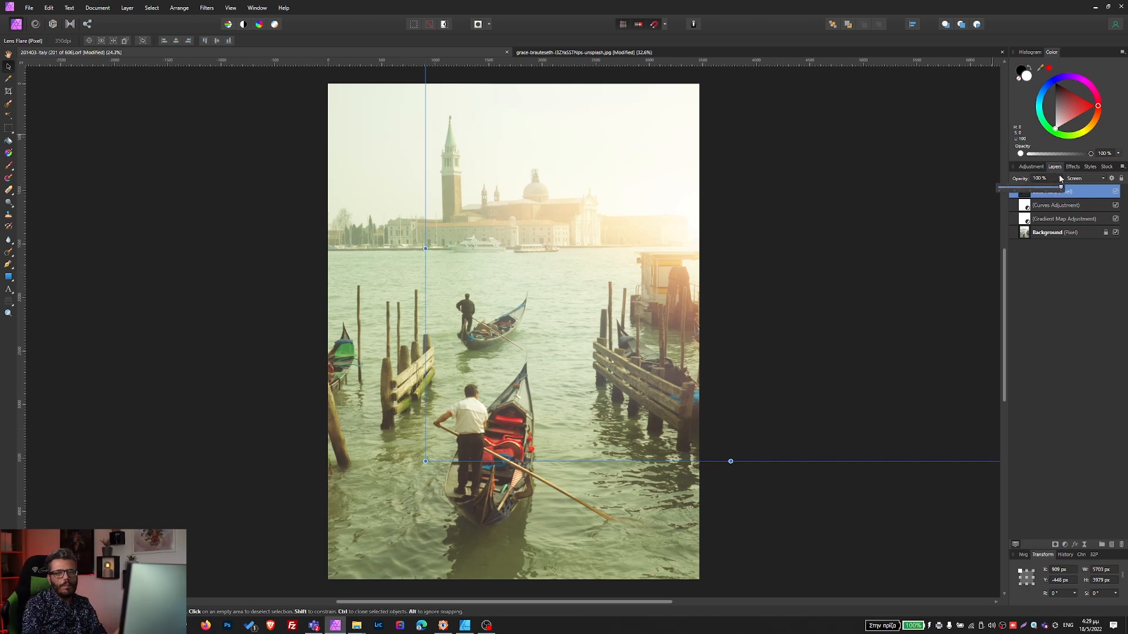
mouse_move(1061, 188)
left_mouse_down()
mouse_move(1017, 174)
mouse_move(1064, 174)
left_mouse_up()
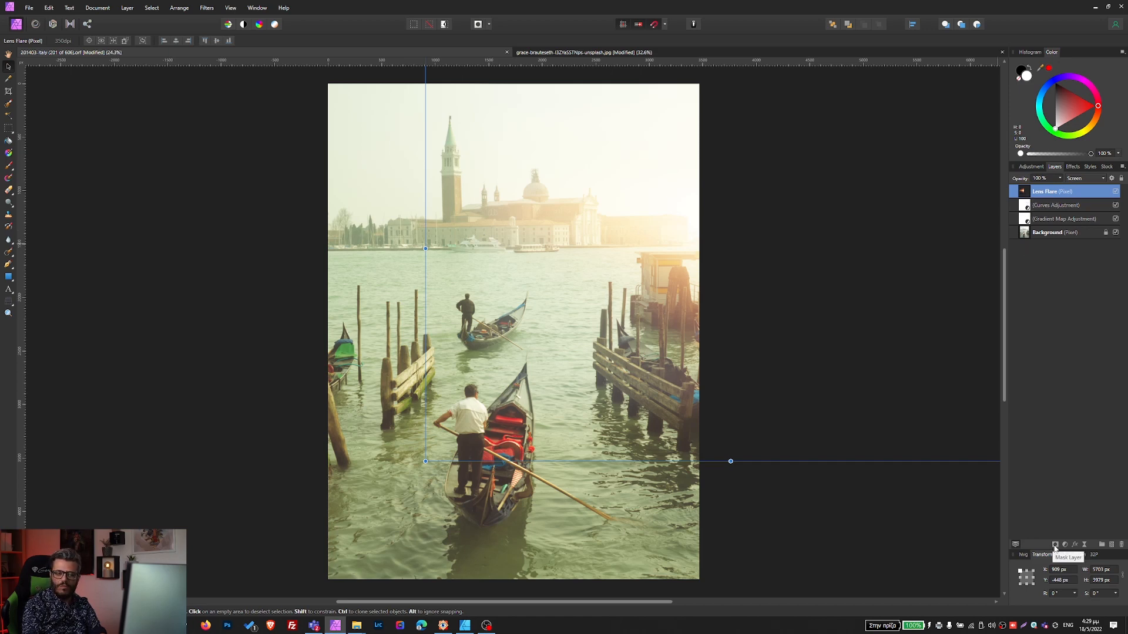
- Add a mask to the Lens Flare layer and set up the Paint Brush Tool with black as its colour
left_click(1055, 545)
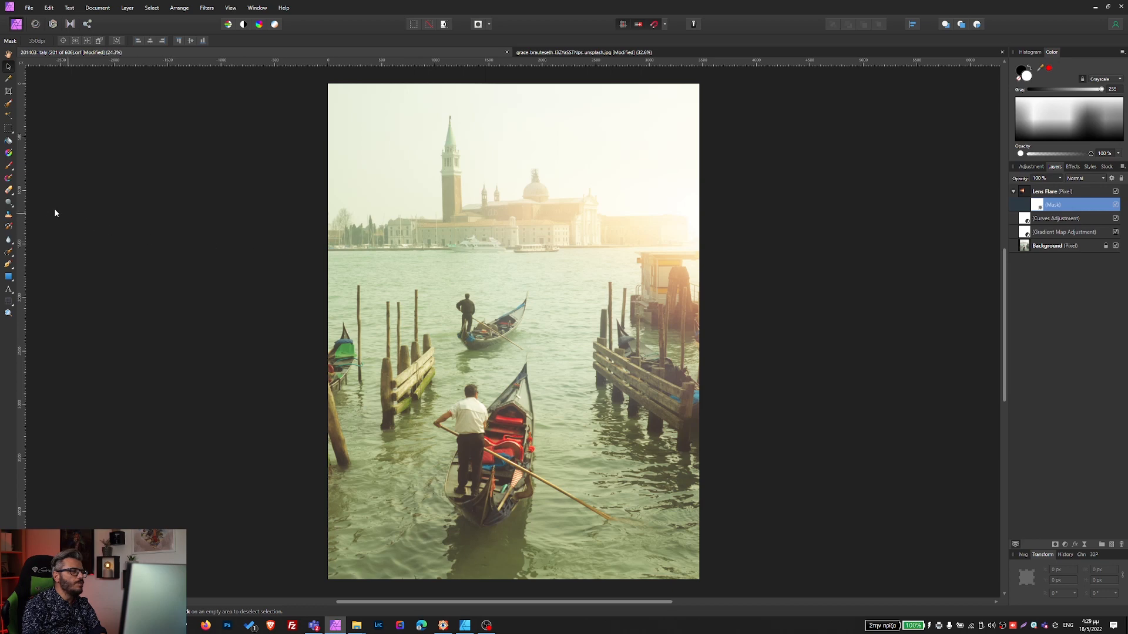
right_click(8, 166)
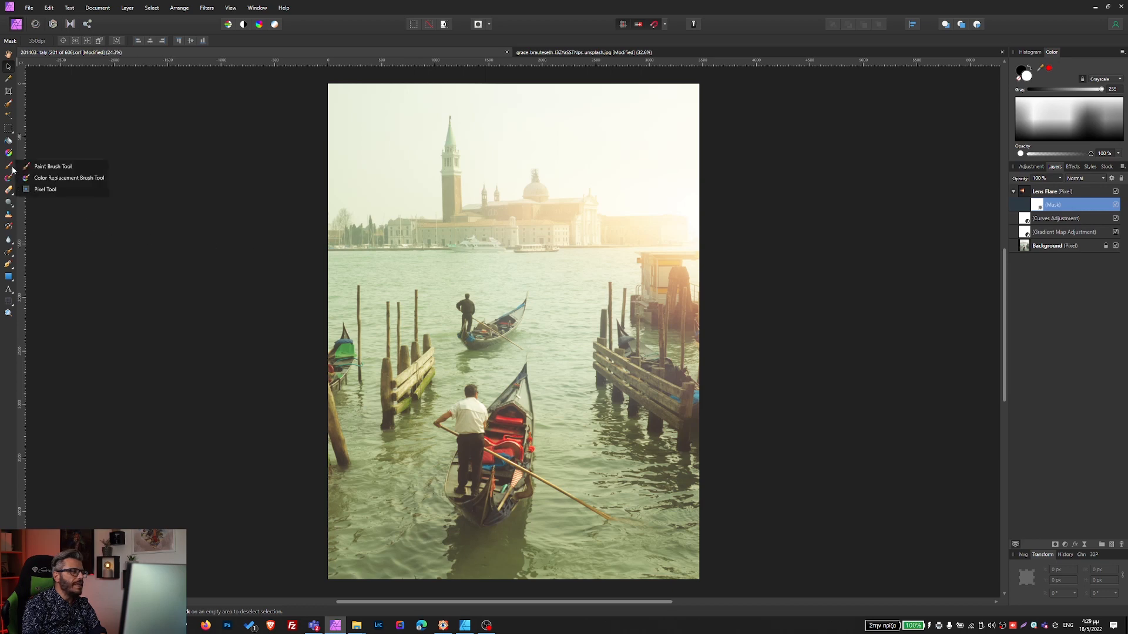
left_click(56, 168)
left_click(1025, 72)
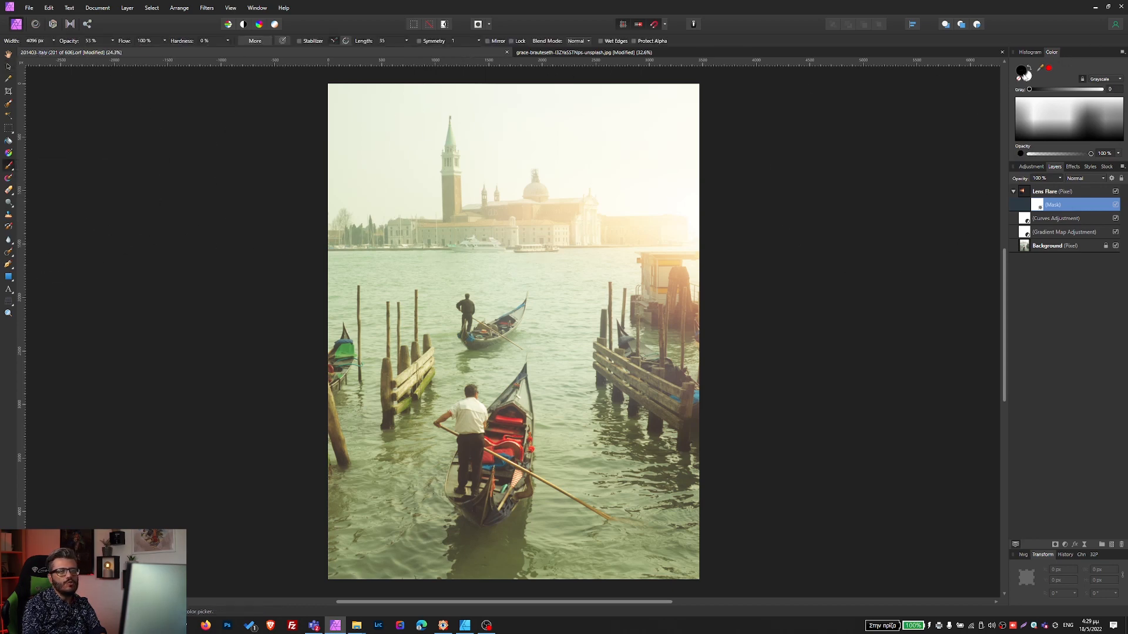
double_click(1025, 73)
left_click(486, 336)
left_click_drag(483, 341, 413, 407)
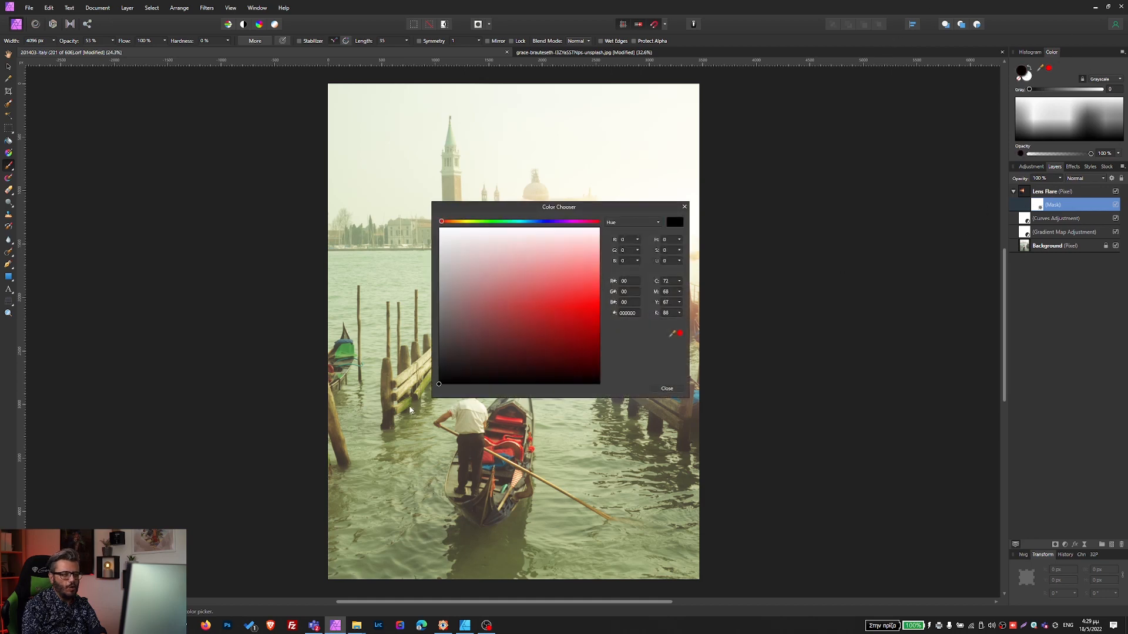
left_click(666, 390)
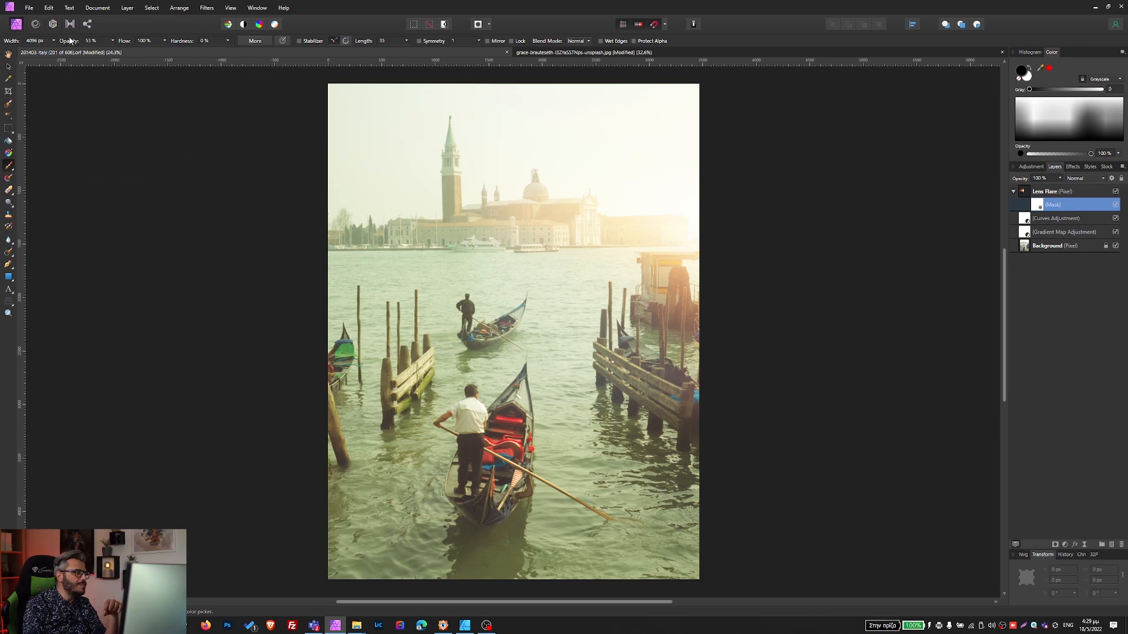
- Paint black on the Lens Flare mask over the buildings, water and gondolas with a brush at 35% opacity and about 3480 px wide
left_click(113, 41)
left_click_drag(118, 52, 104, 52)
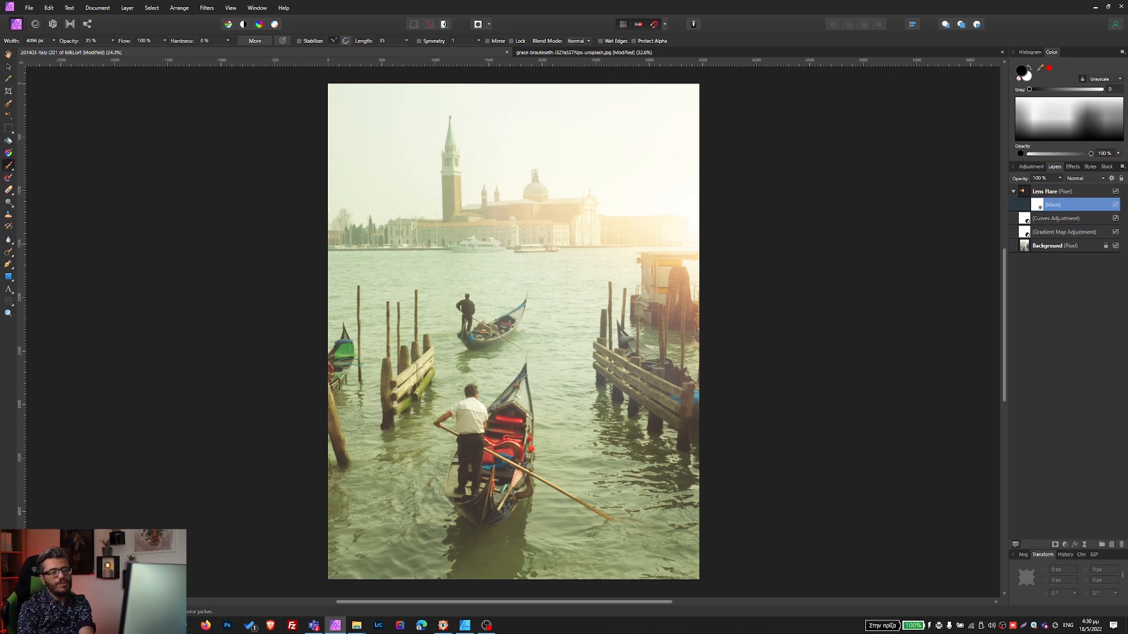
key("bracketleft")
key("bracketleft")
key("bracketleft")
key("bracketleft")
key("bracketleft")
key("bracketleft")
key("bracketleft")
key("bracketleft")
key("bracketleft")
key("bracketleft")
key("bracketleft")
key("bracketleft")
key("bracketleft")
key("bracketleft")
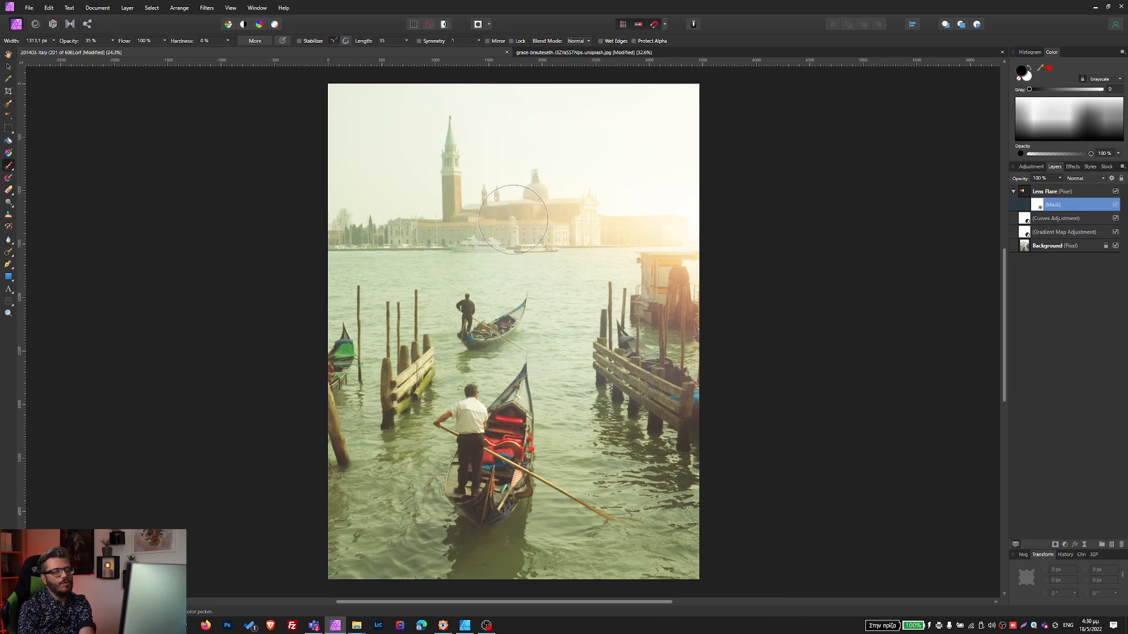
key("bracketright")
key("bracketright")
key("bracketright")
key("bracketright")
key("bracketright")
key("bracketright")
key("bracketright")
key("bracketright")
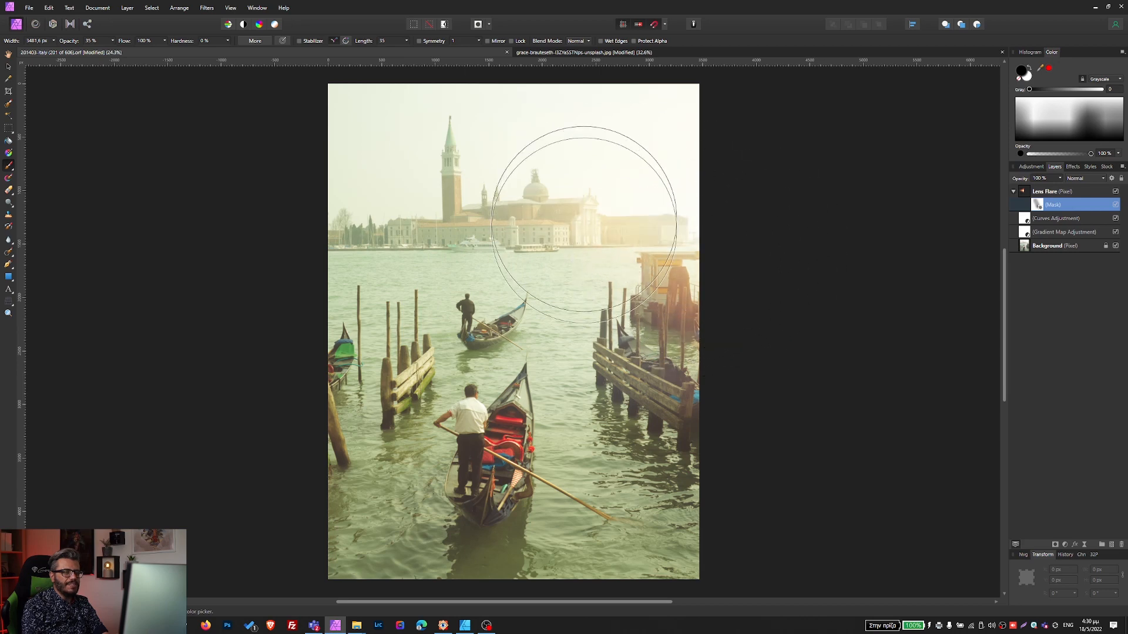
mouse_move(314, 625)
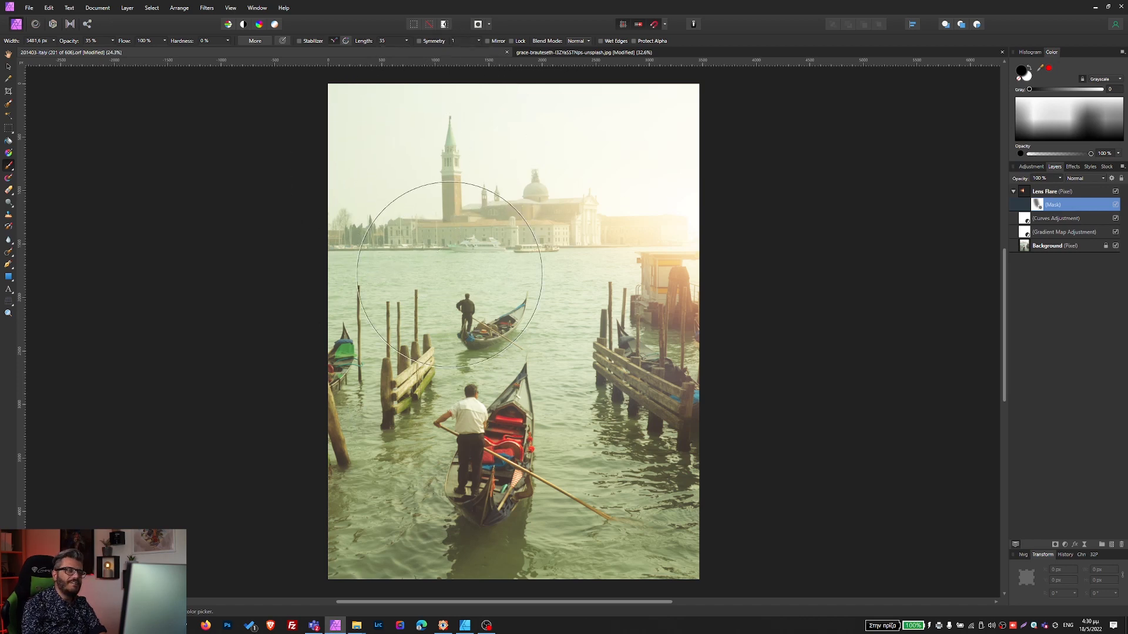
left_click_drag(511, 315, 377, 341)
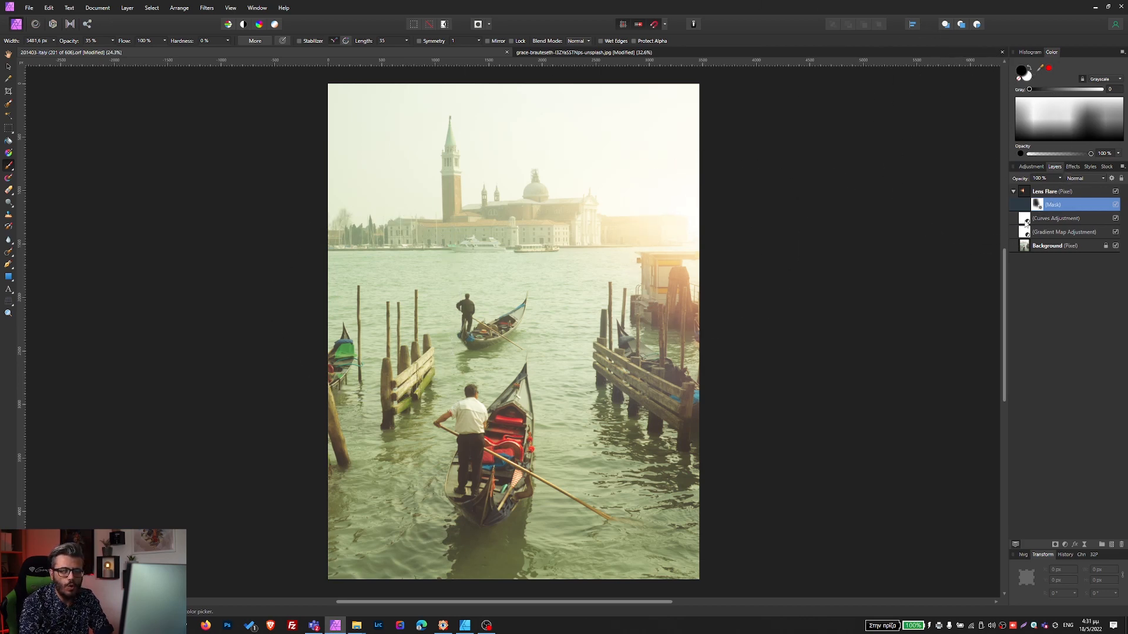
- Move the Curves adjustment to the top of the layer stack, above the Lens Flare layer
left_click(1026, 220)
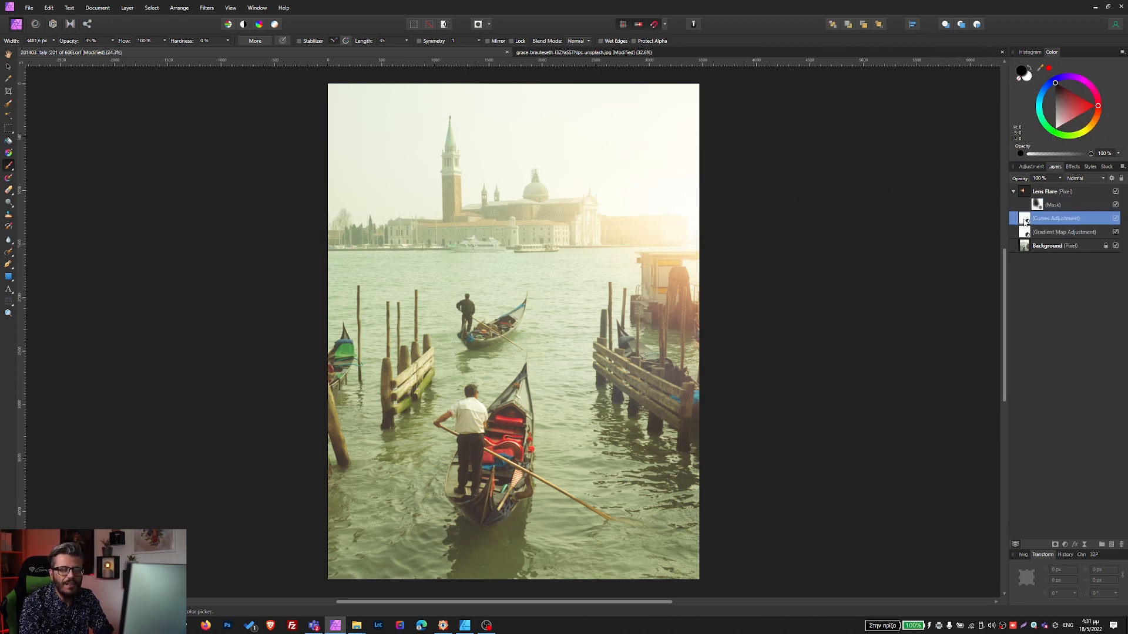
left_click_drag(1027, 221, 1020, 181)
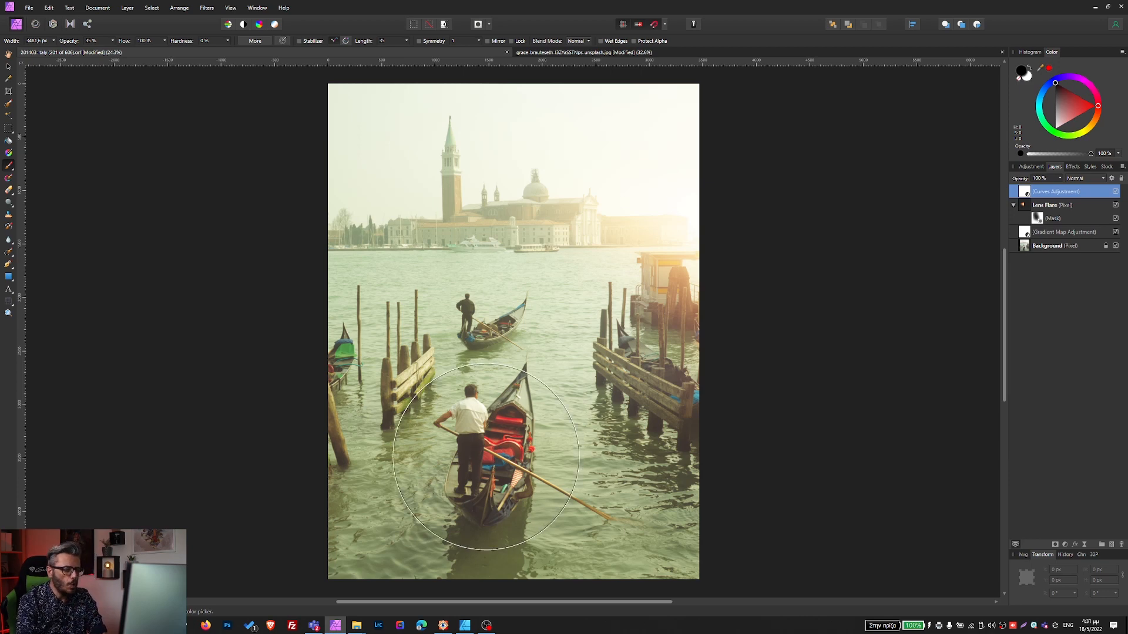
- Switch to FastStone Image Viewer, view the original Venice raw photo full screen for comparison and return to Affinity Photo
mouse_move(444, 626)
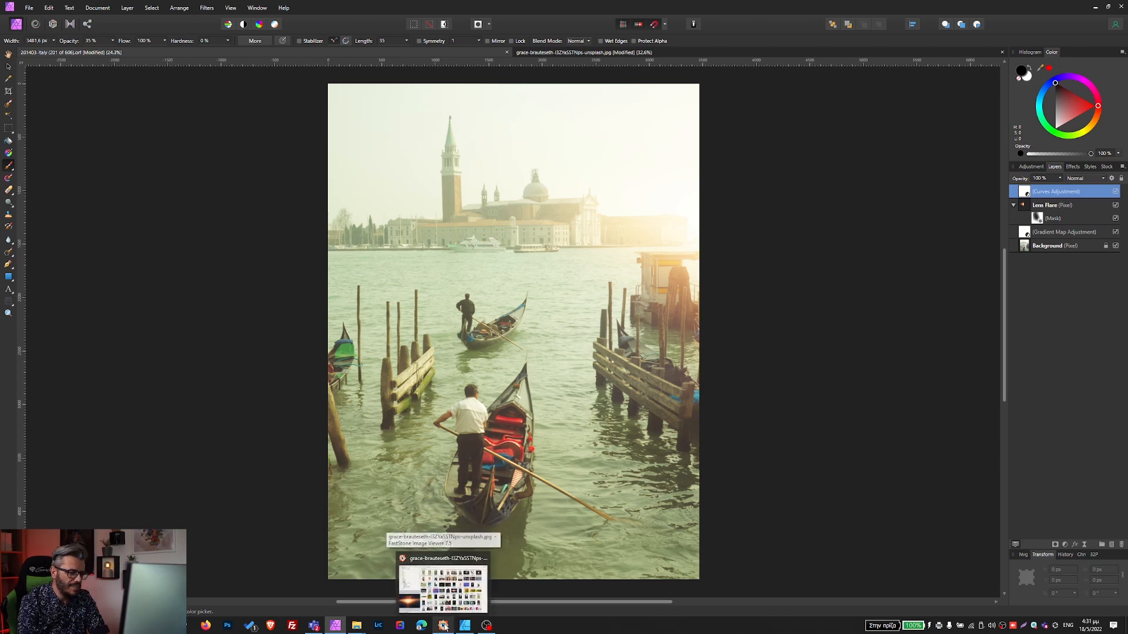
mouse_move(355, 630)
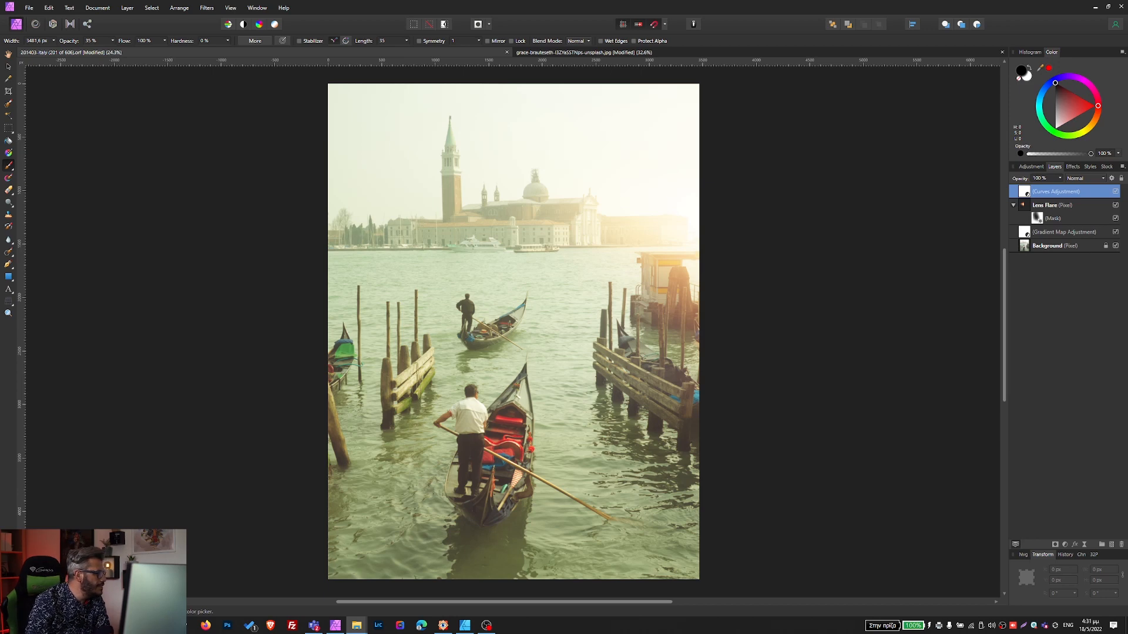
key("alt+Tab")
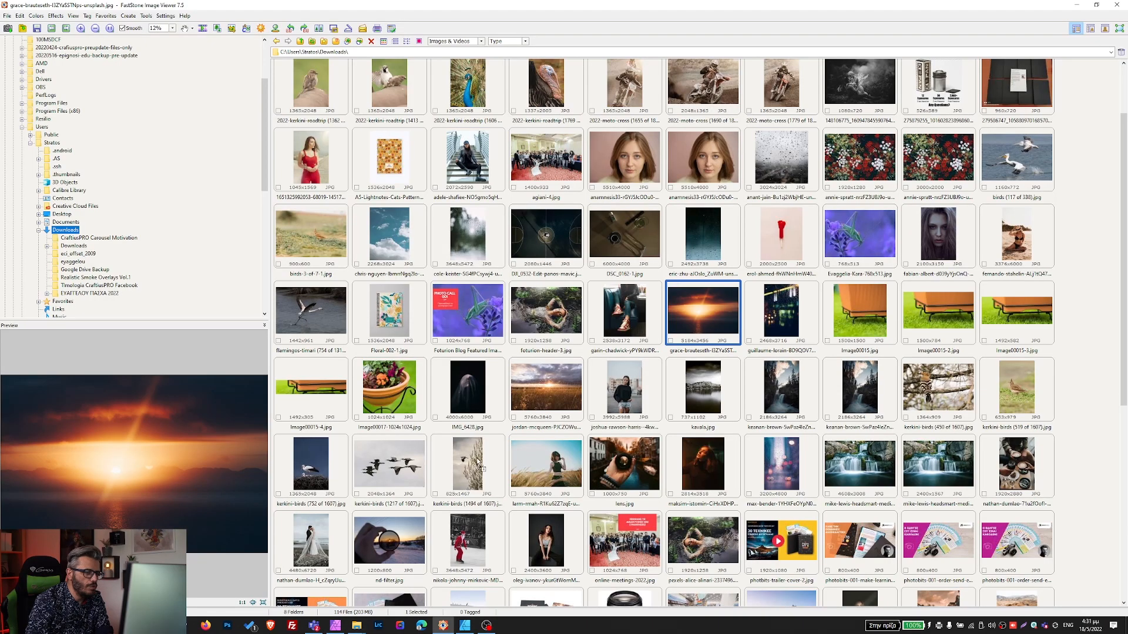
scroll(475, 483, "down", 5)
double_click(467, 569)
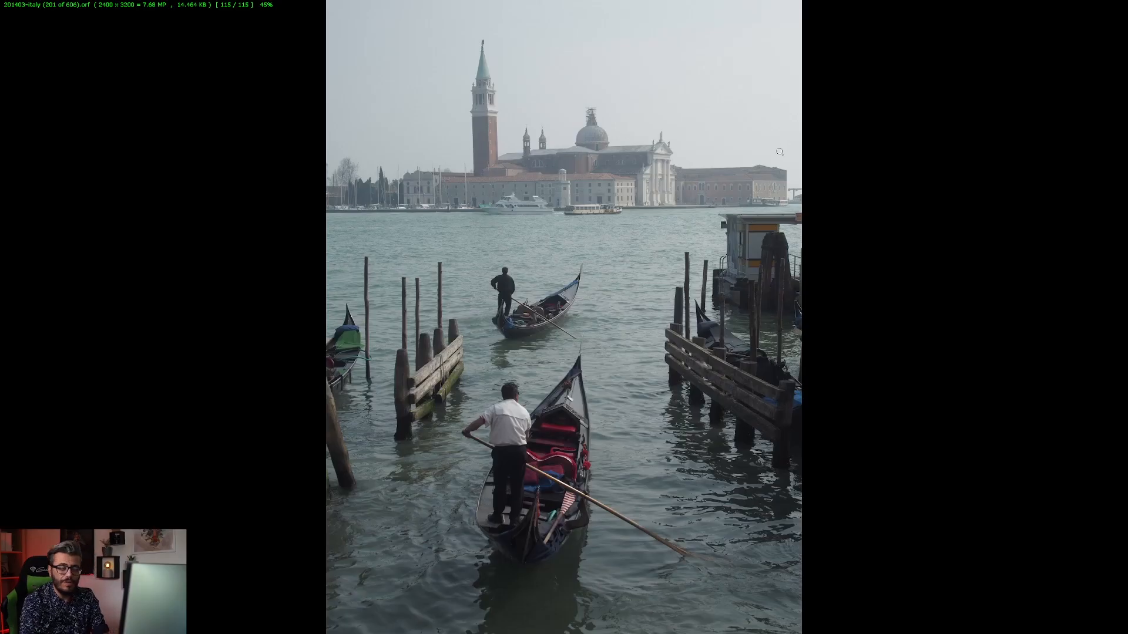
key("alt+Tab")
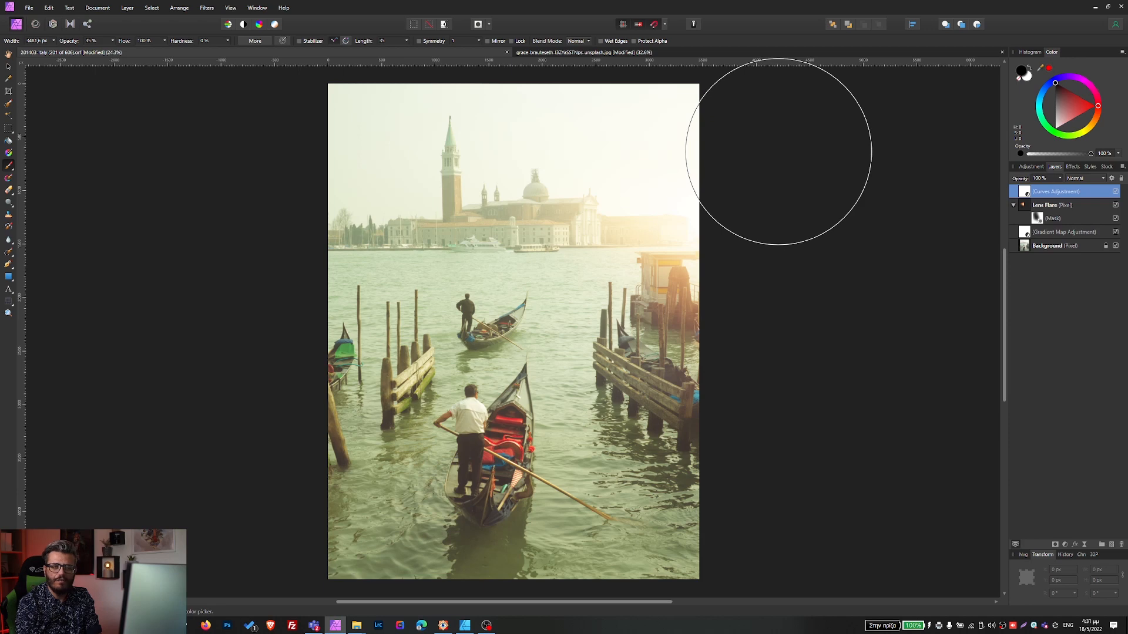
- Compare the photo before and after by hiding and showing the Curves, Lens Flare and Gradient Map layers together
left_click(1107, 233, "shift")
left_click(1105, 192)
left_click(1108, 233, "shift")
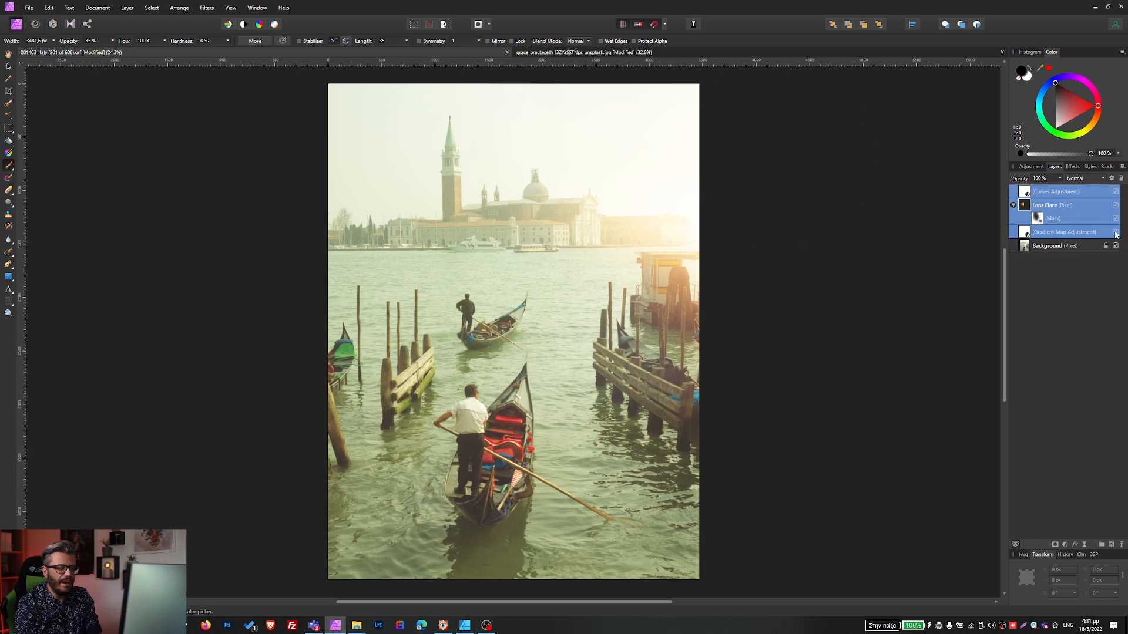
left_click(1115, 233)
left_click(1116, 233)
left_click(1116, 234)
left_click(1116, 233)
key("v")
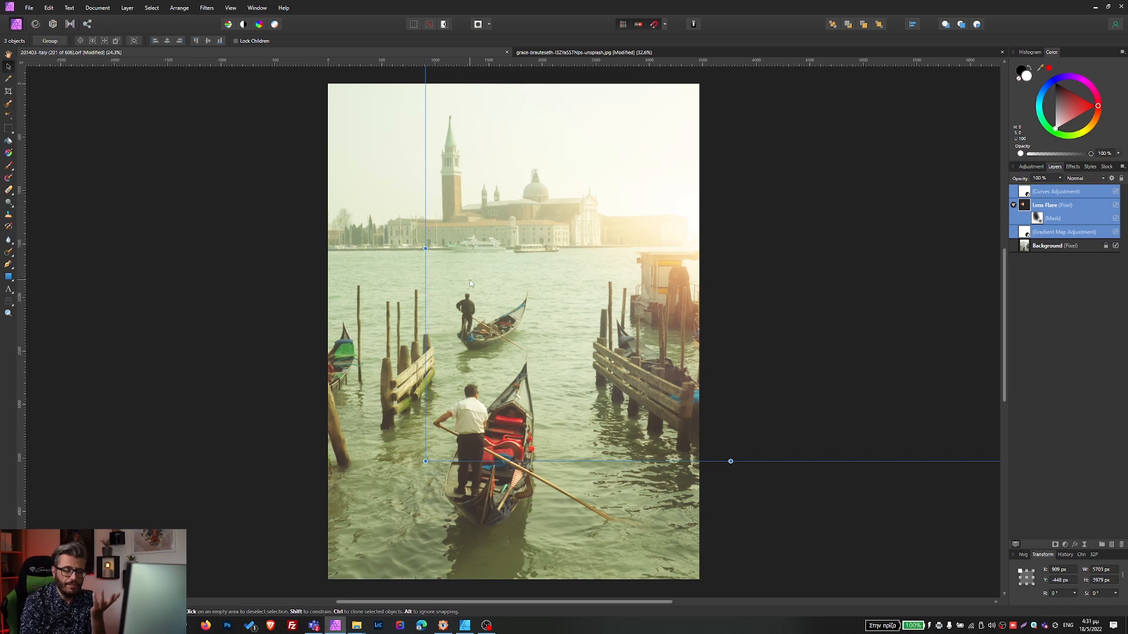
- Compare the Gradient Map adjustment with its gradient reversed and unreversed, keep it running from orange to green, and select the orange stop
left_click(1055, 233)
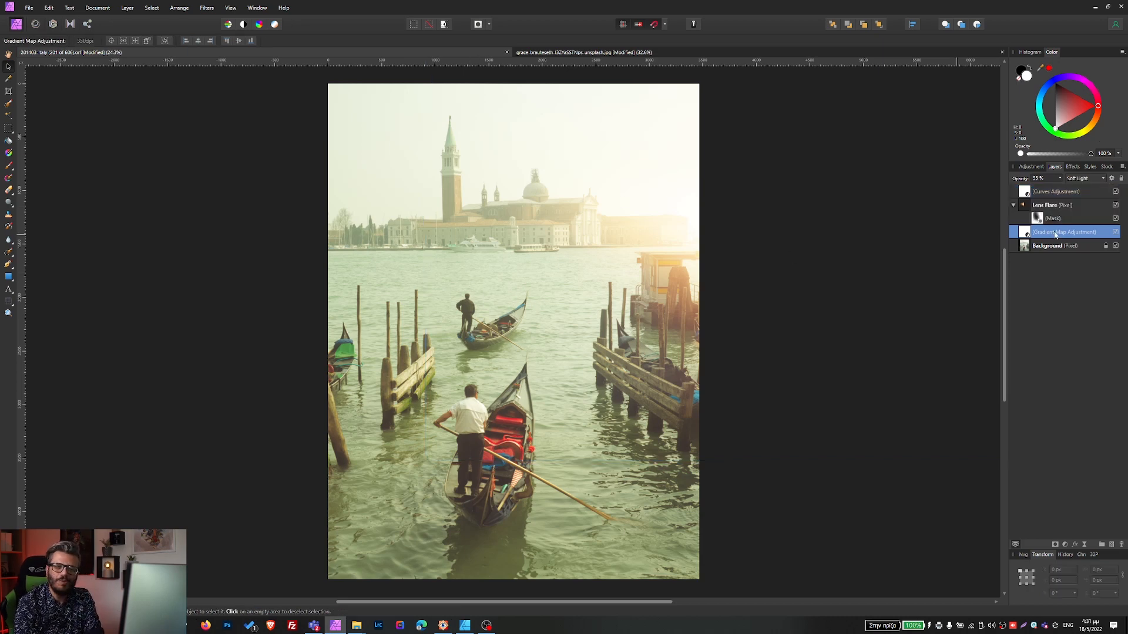
double_click(1028, 235)
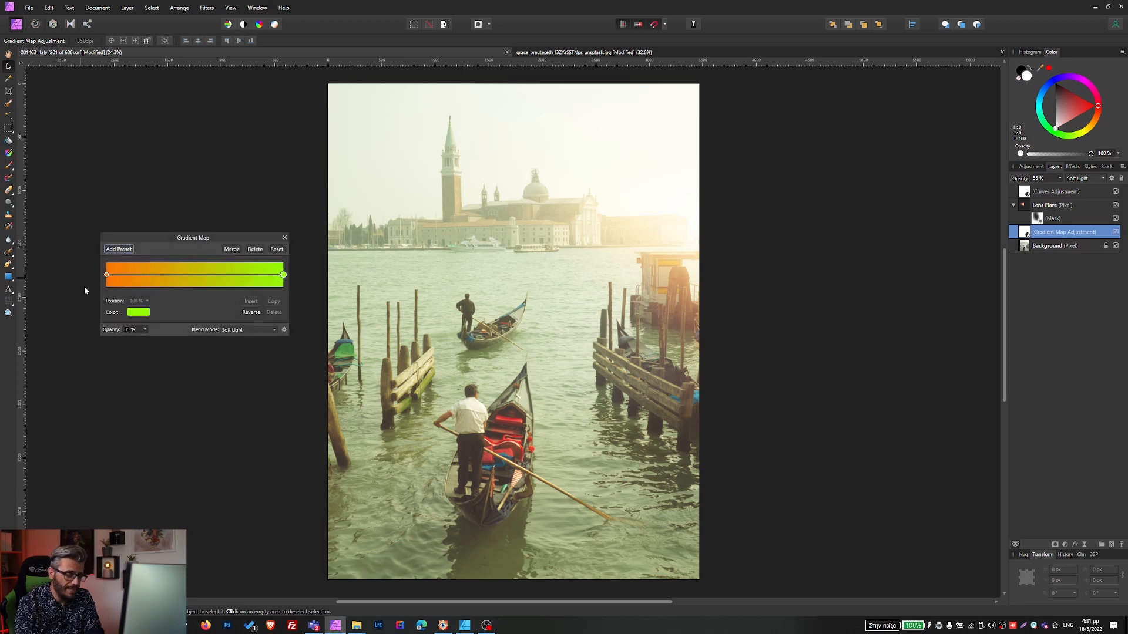
left_click(251, 314)
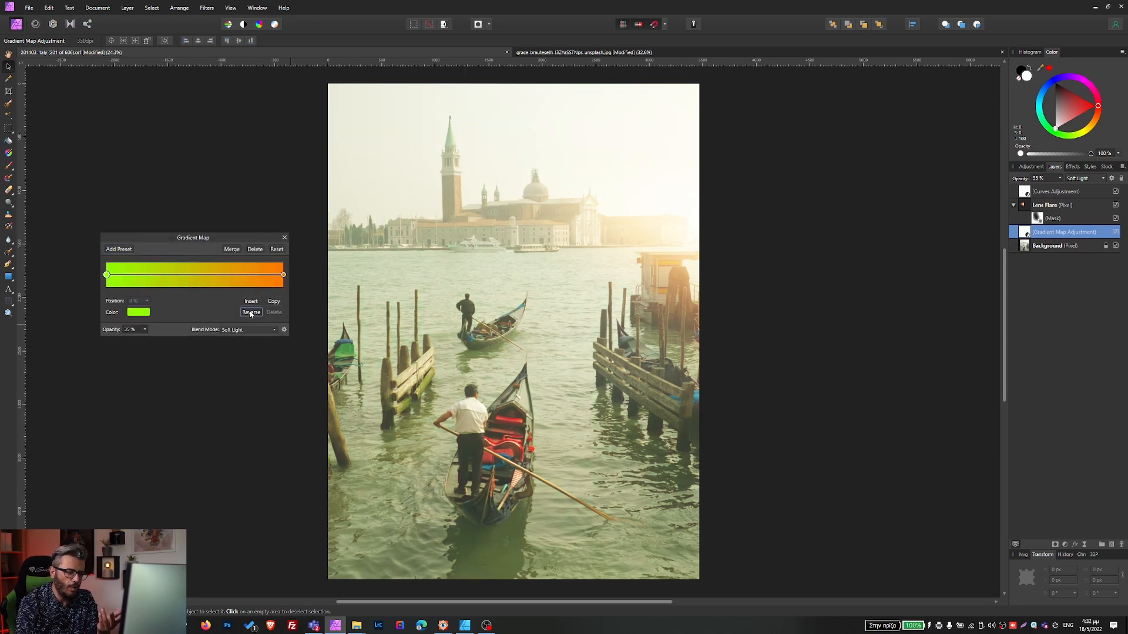
left_click(251, 314)
left_click(251, 313)
left_click(251, 313)
left_click(251, 313)
left_click(251, 313)
left_click(251, 313)
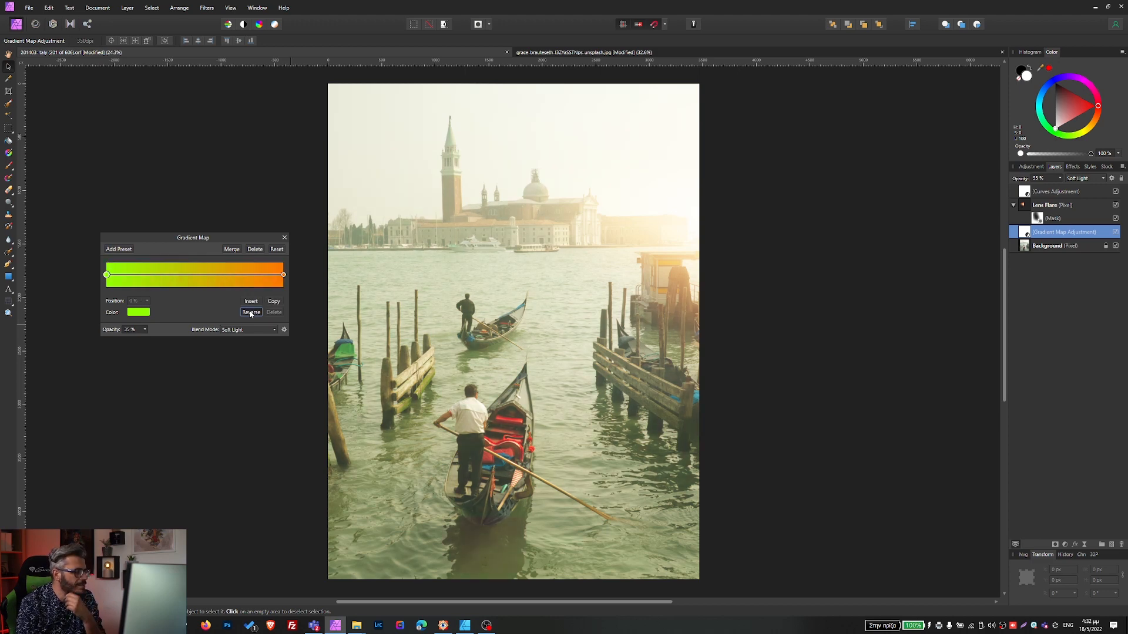
left_click(251, 313)
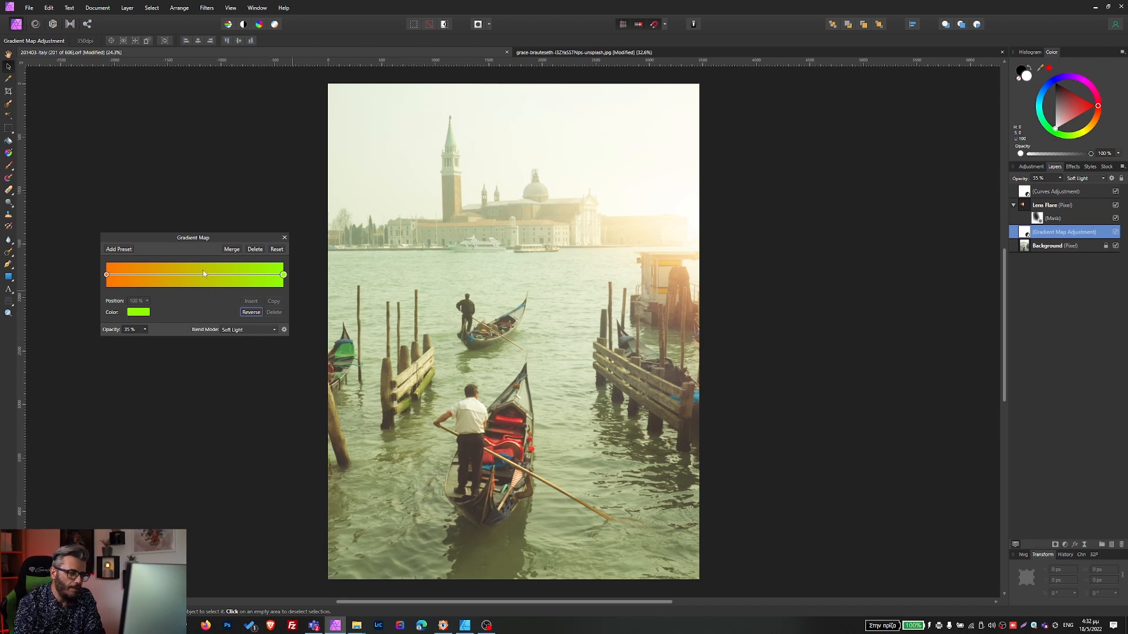
left_click(108, 275)
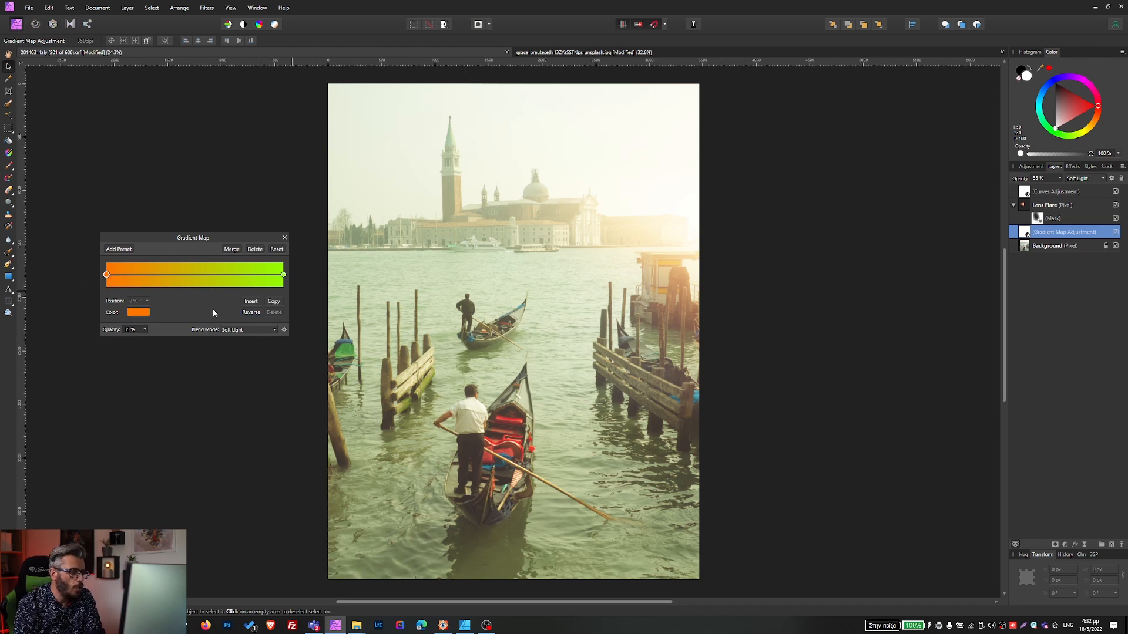
- Recolour the Gradient Map's end stop at 100 % to yellow-lime, trying blue tones first
left_click(284, 276)
left_click(137, 314)
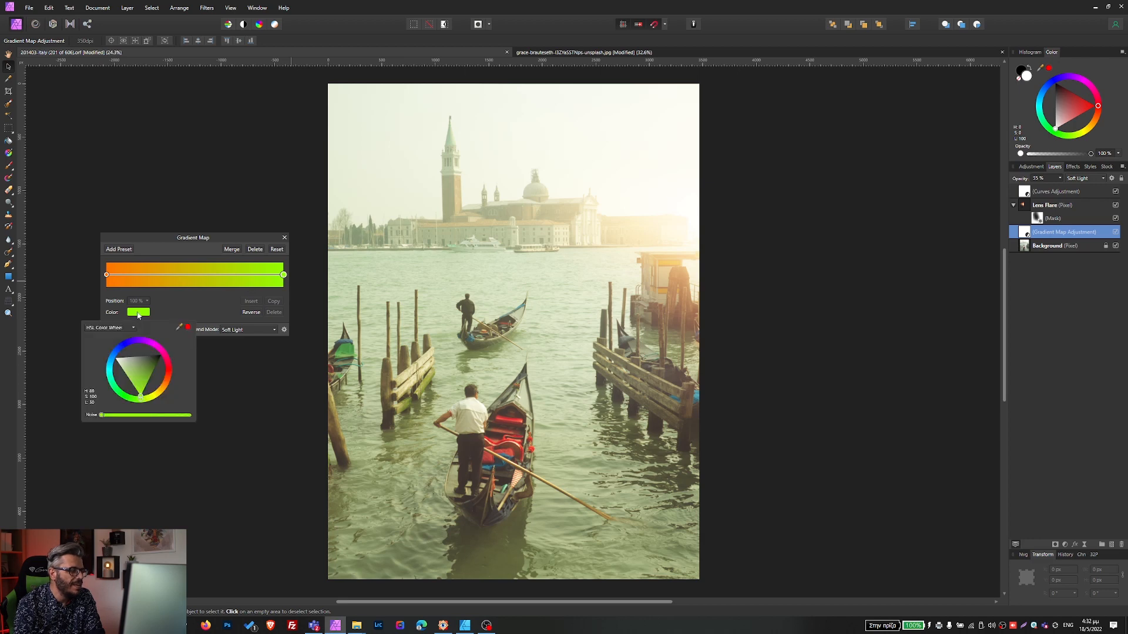
left_click(113, 367)
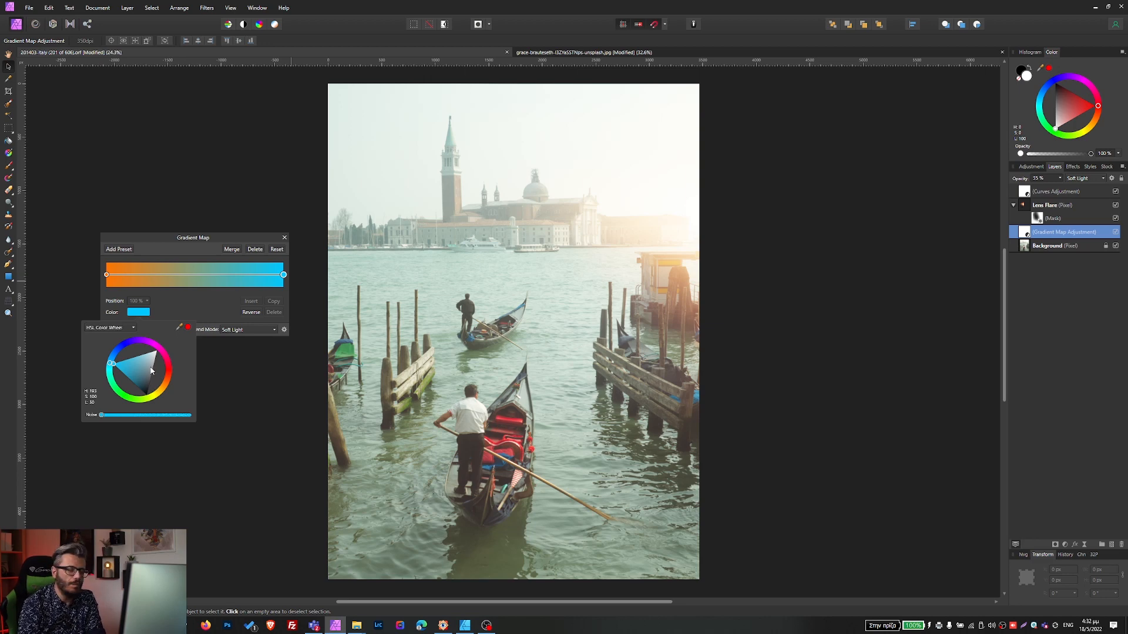
left_click(121, 349)
mouse_move(121, 349)
left_mouse_down()
mouse_move(172, 338)
mouse_move(152, 342)
mouse_move(171, 364)
mouse_move(152, 345)
left_mouse_up()
mouse_move(168, 384)
left_mouse_down()
mouse_move(158, 397)
mouse_move(115, 392)
mouse_move(172, 373)
mouse_move(162, 348)
mouse_move(169, 399)
mouse_move(139, 366)
mouse_move(146, 386)
mouse_move(112, 369)
mouse_move(148, 385)
mouse_move(142, 354)
mouse_move(148, 381)
mouse_move(132, 382)
mouse_move(143, 379)
mouse_move(157, 395)
mouse_move(141, 405)
mouse_move(151, 402)
left_mouse_up()
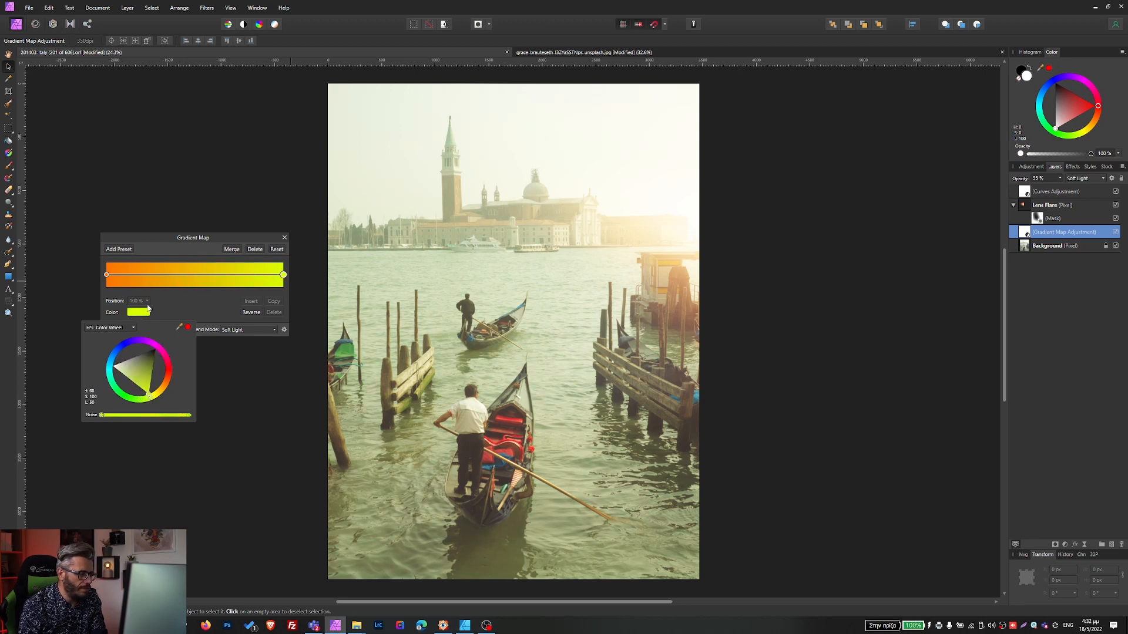
left_click(176, 305)
- Recolour the Gradient Map's start stop at 0 % to pure red, trying cyan first, and close the adjustment's settings
left_click(106, 274)
left_click(138, 312)
left_click(112, 367)
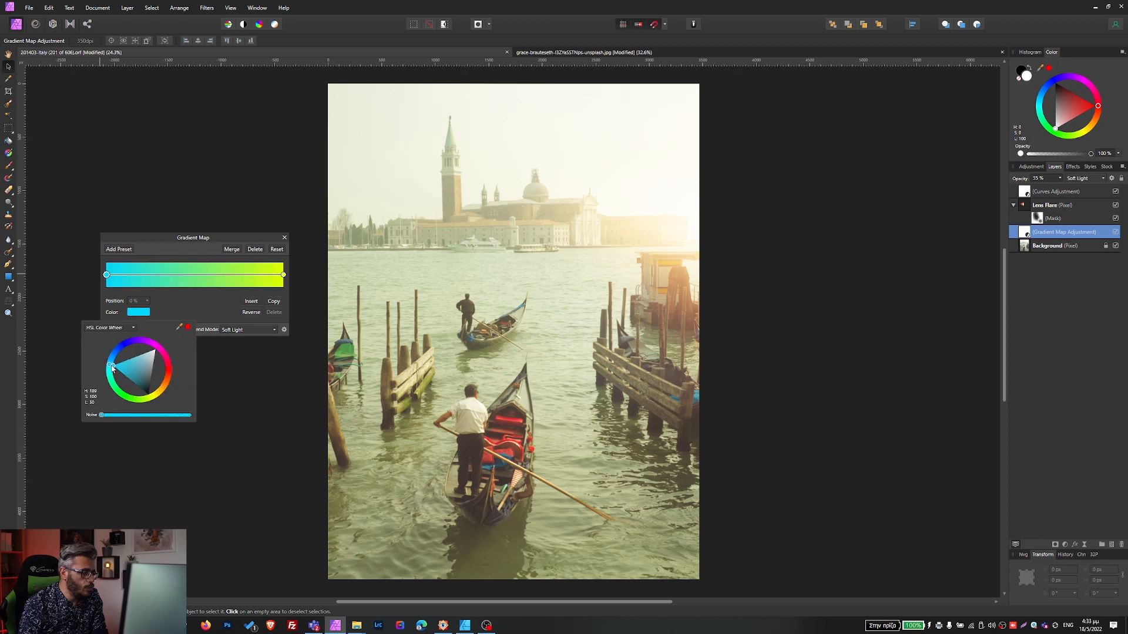
mouse_move(173, 371)
left_mouse_down()
mouse_move(158, 351)
mouse_move(169, 400)
mouse_move(155, 408)
mouse_move(203, 374)
left_mouse_up()
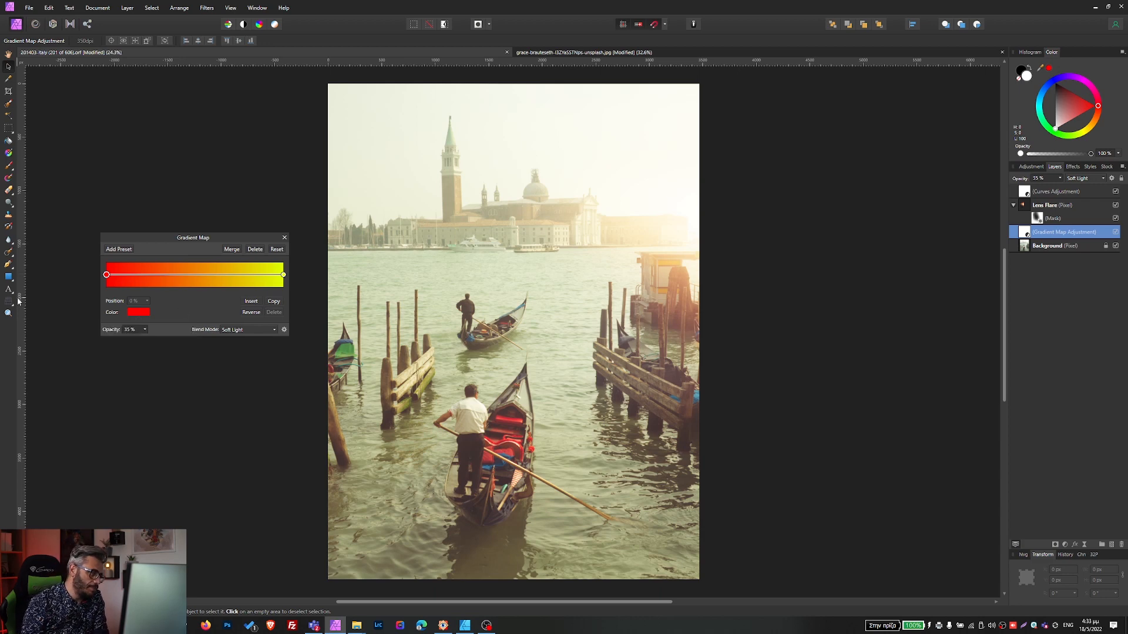
left_click(284, 238)
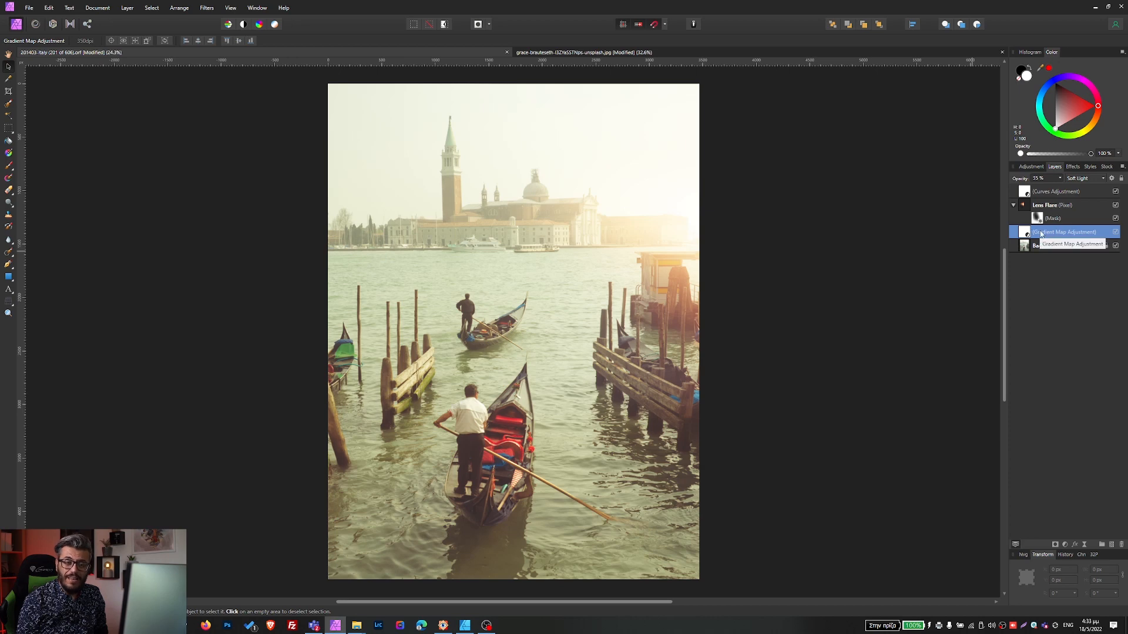
- Duplicate the Gradient Map adjustment layer and hide the lower of the two copies
right_click(1042, 234)
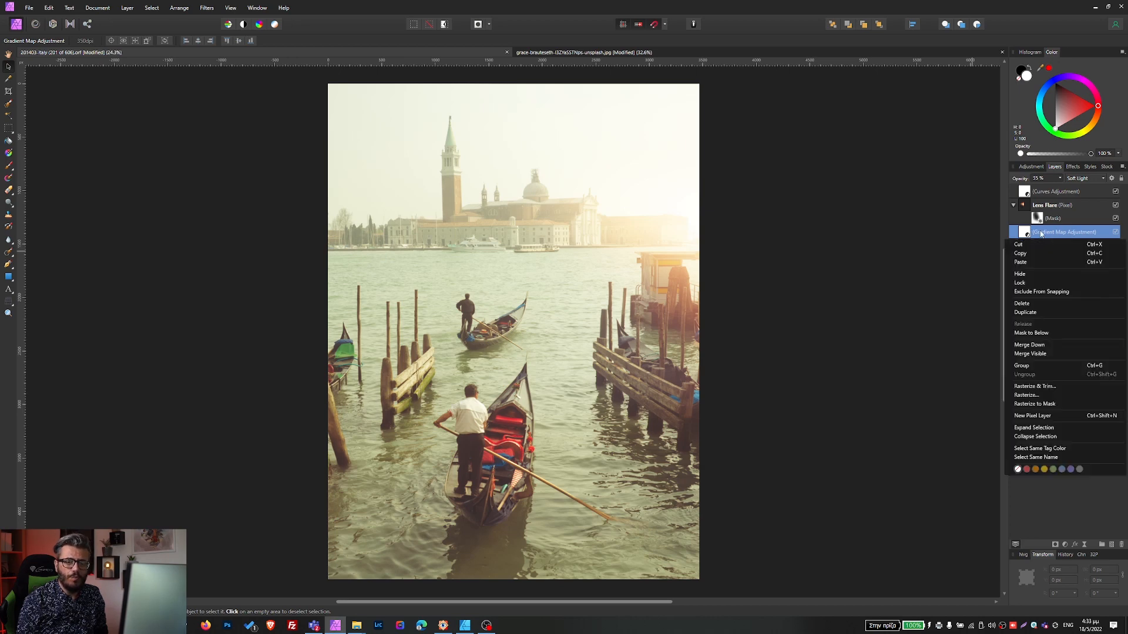
left_click(1040, 231)
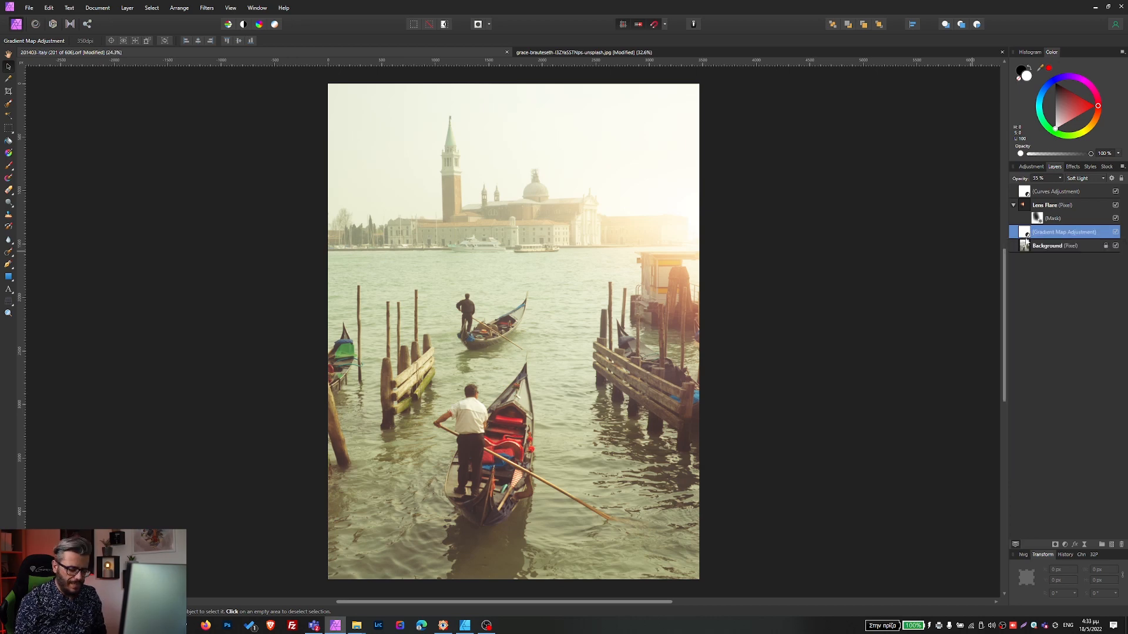
key("ctrl+j")
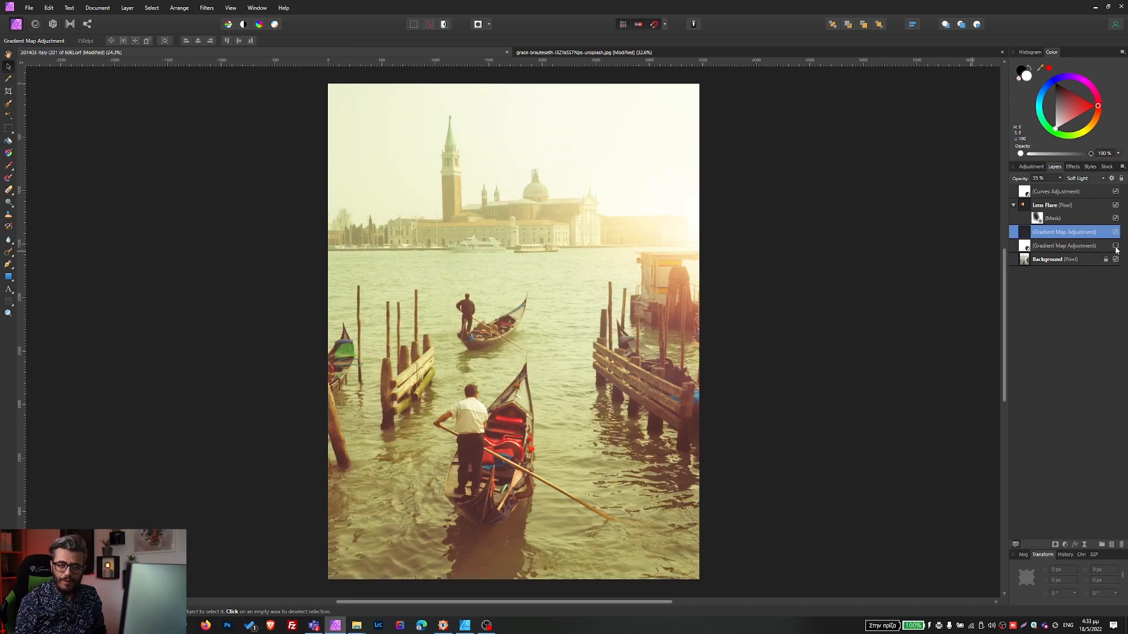
- Open the upper Gradient Map copy's settings and recolour its start stop at 0 % to cyan
double_click(1024, 234)
left_click(107, 277)
left_click(142, 313)
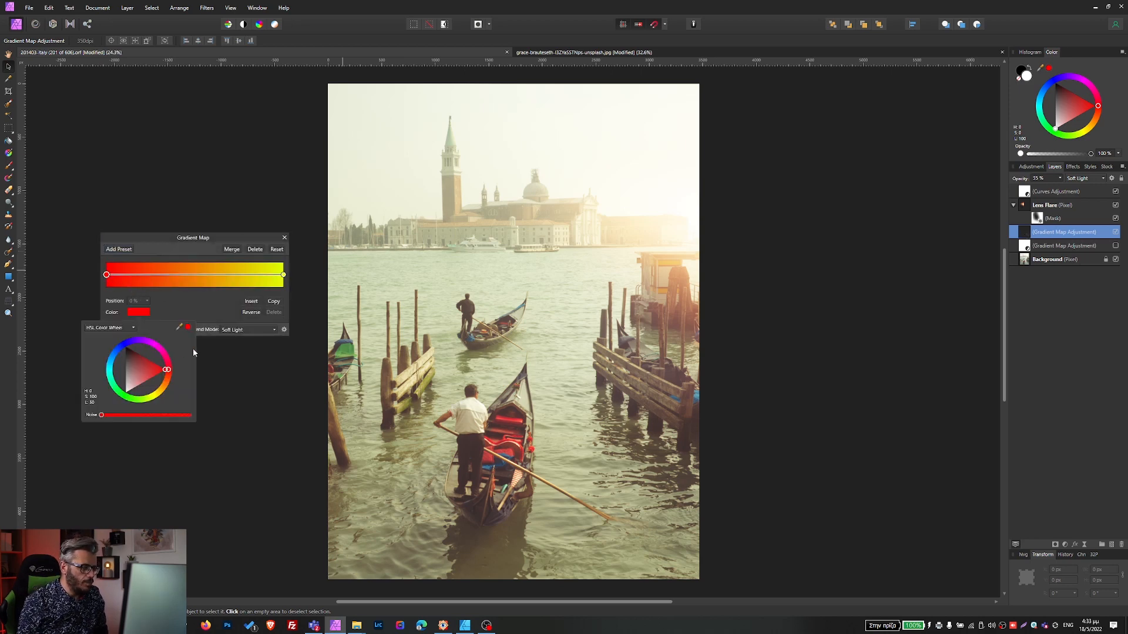
left_click(112, 369)
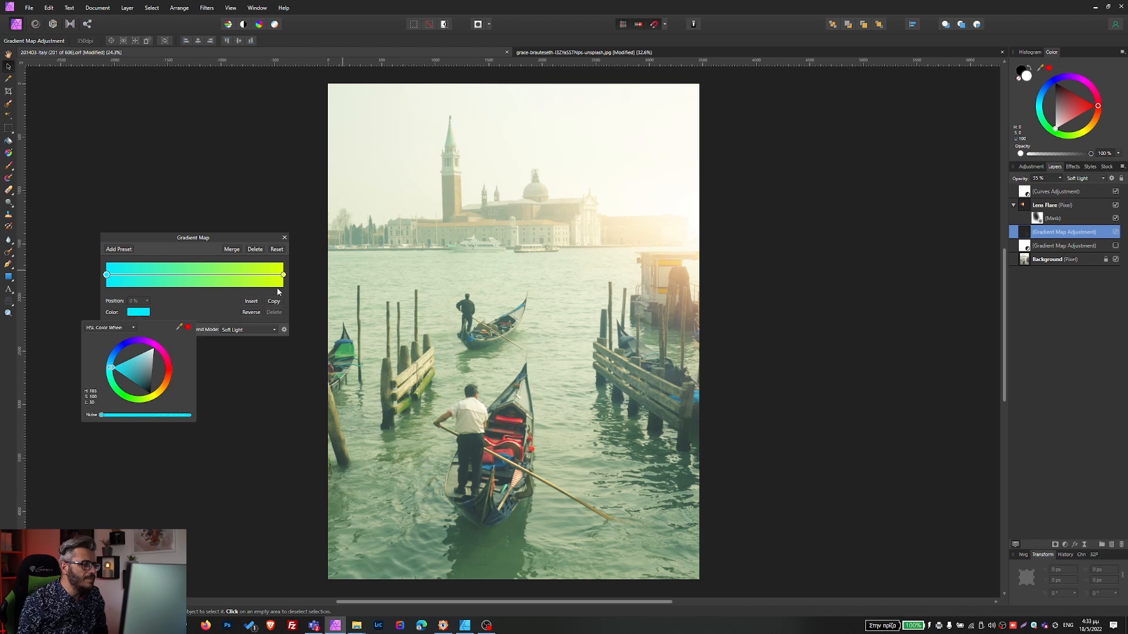
left_click(245, 296)
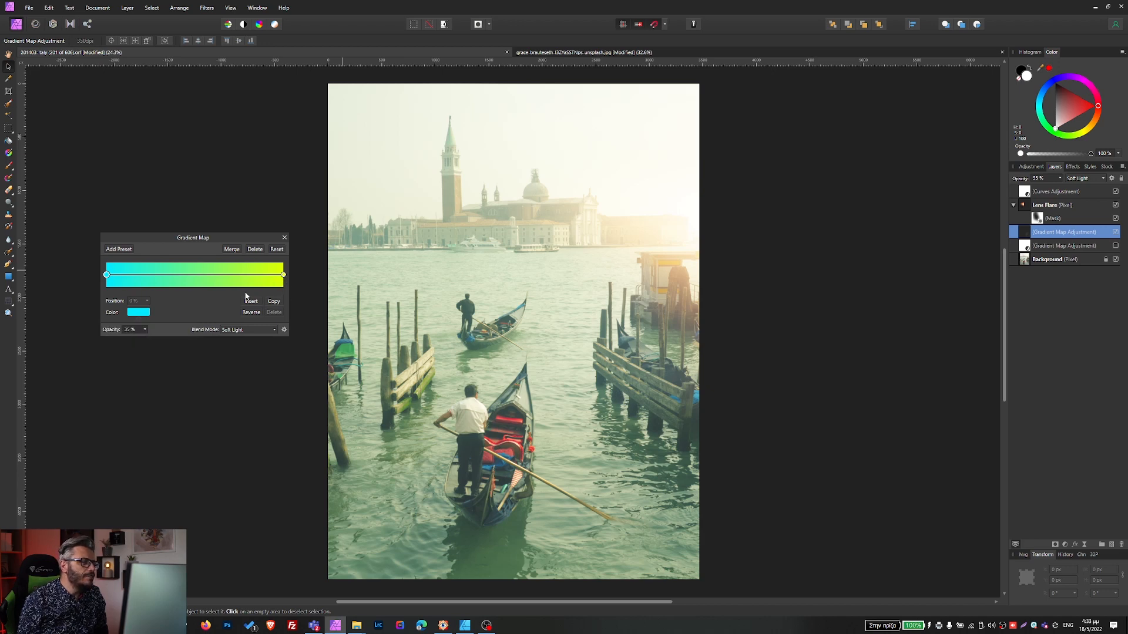
- Recolour the upper Gradient Map copy's end stop at 100 % to red, trying orange first, and close its settings
left_click(140, 313)
left_click(284, 276)
left_click(283, 275)
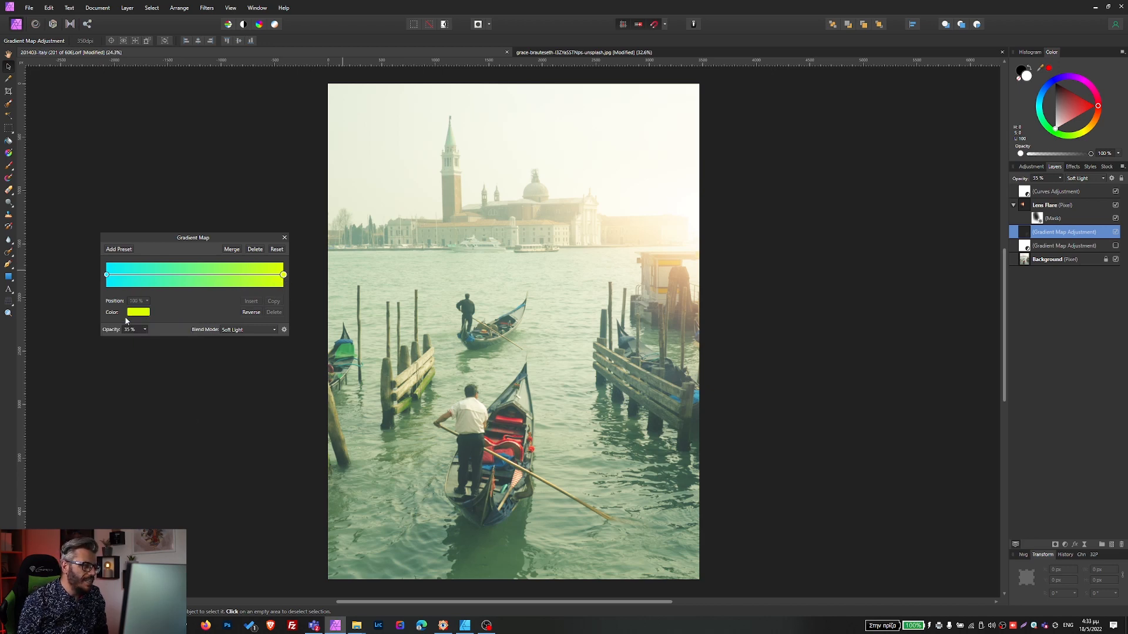
left_click(133, 315)
left_click(168, 384)
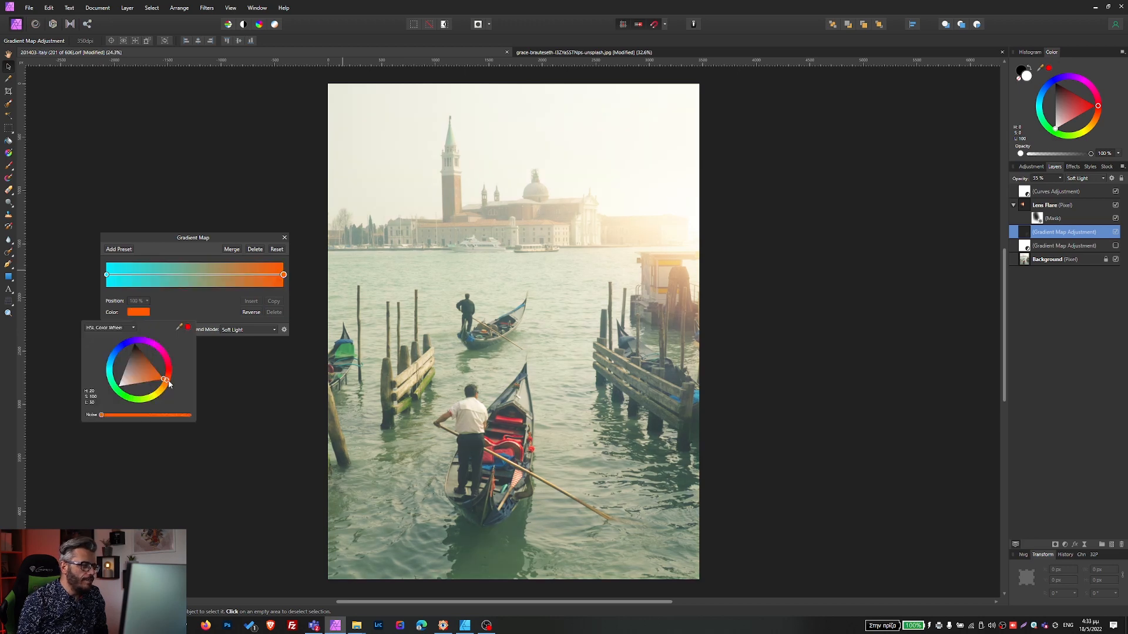
left_click(175, 370)
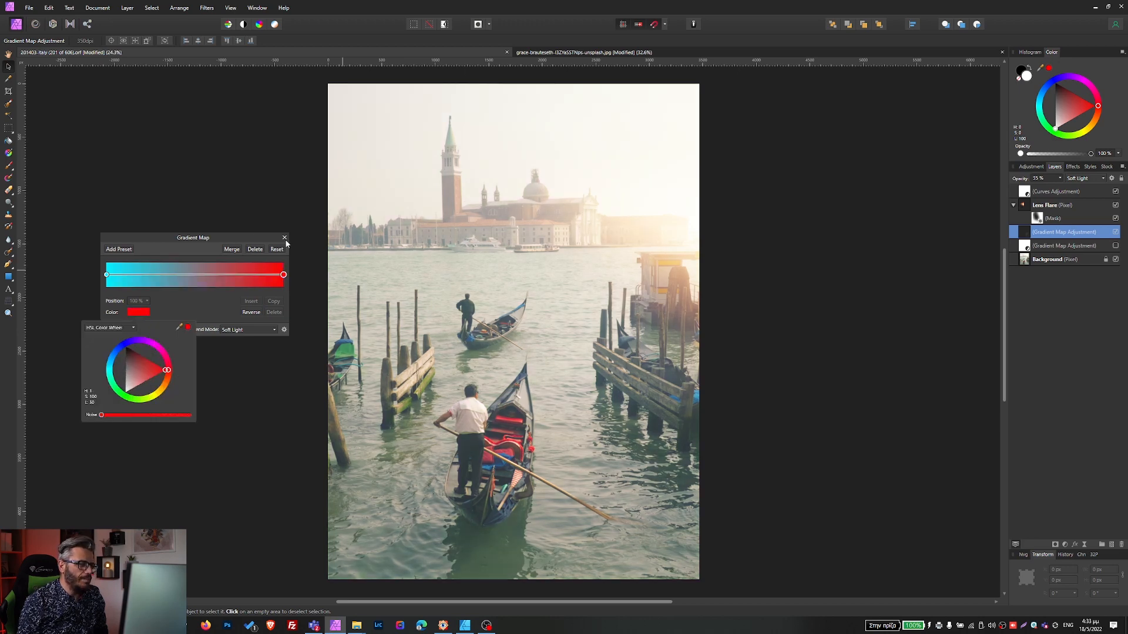
left_click(251, 242)
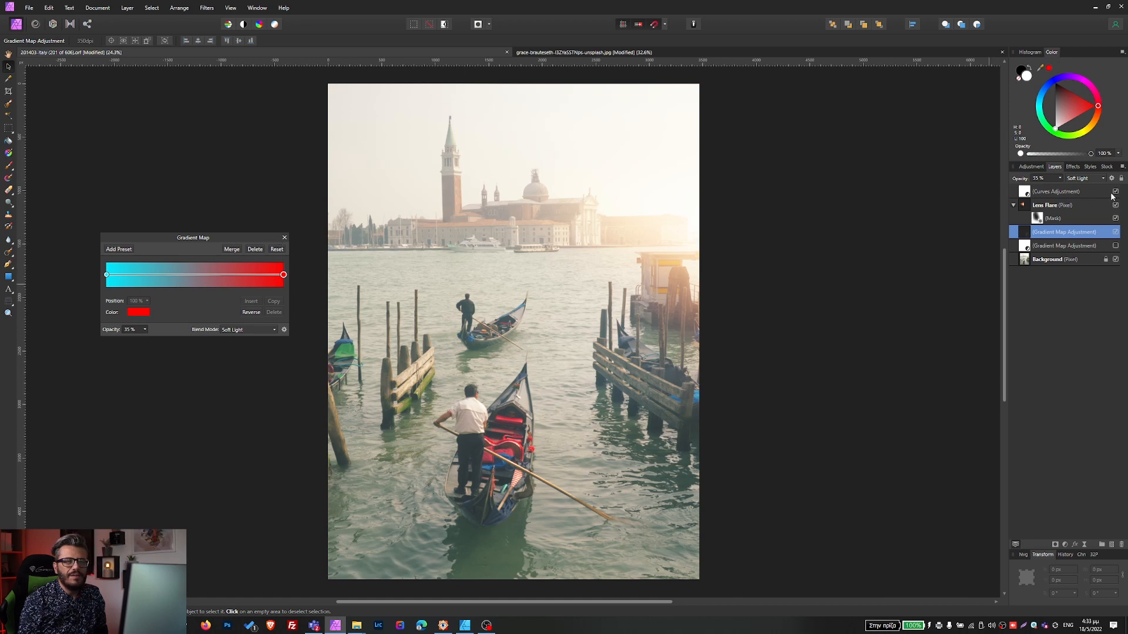
left_click(285, 237)
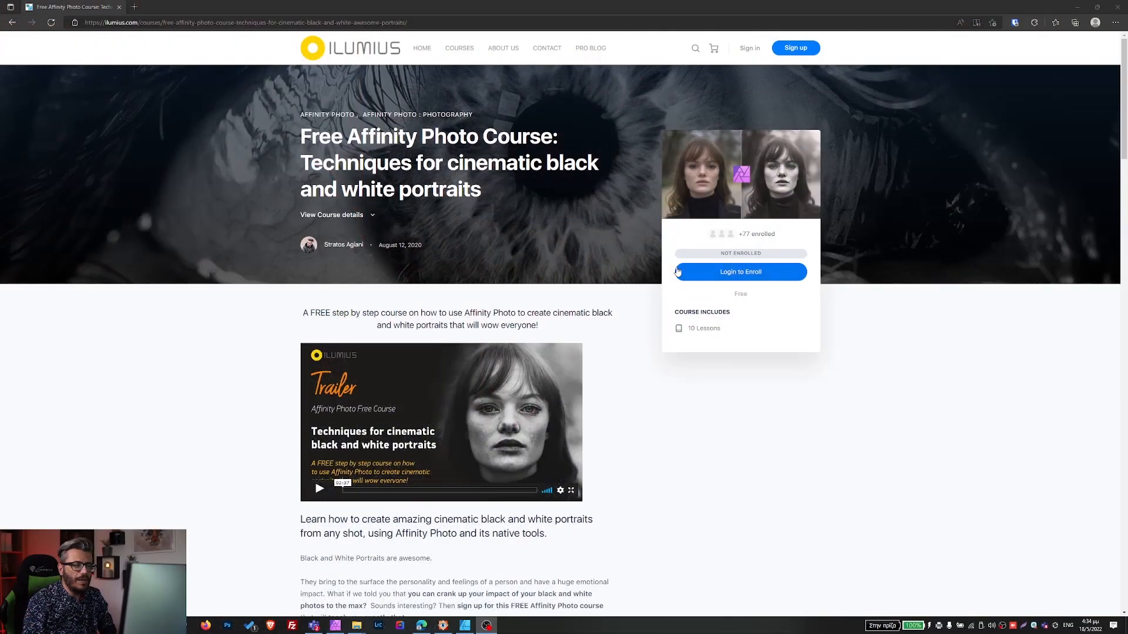
- Review the free Affinity Photo black and white portraits course page on ilumius.com in the web browser, down to the course content list
scroll(443, 243, "down", 2)
scroll(443, 243, "up", 2)
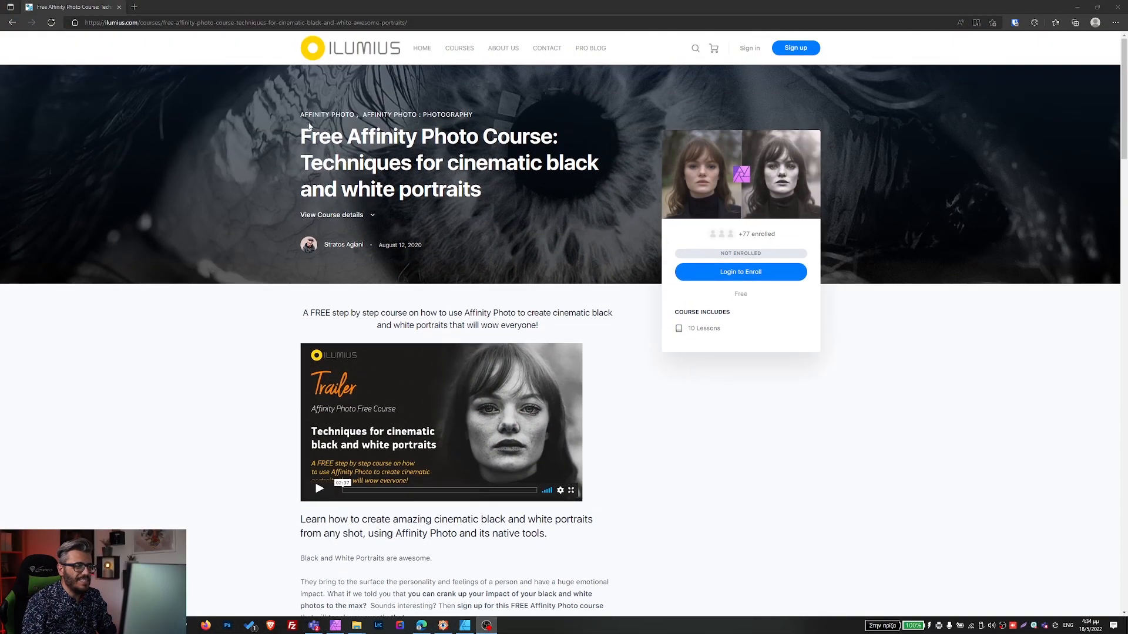
scroll(310, 127, "down", 12)
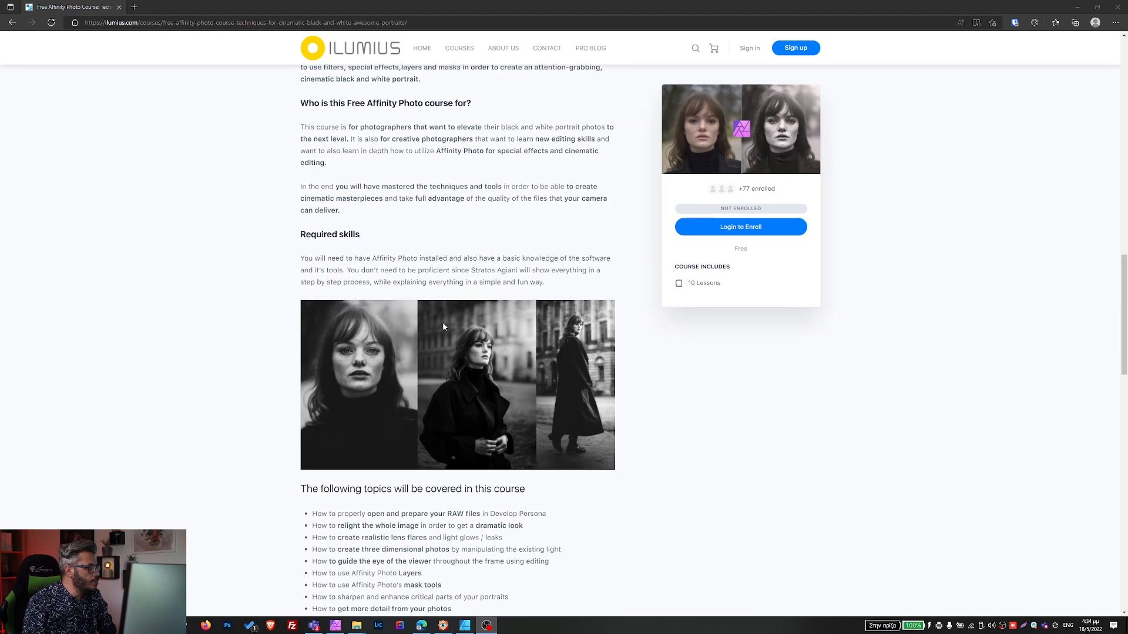
scroll(442, 321, "down", 9)
scroll(450, 225, "down", 11)
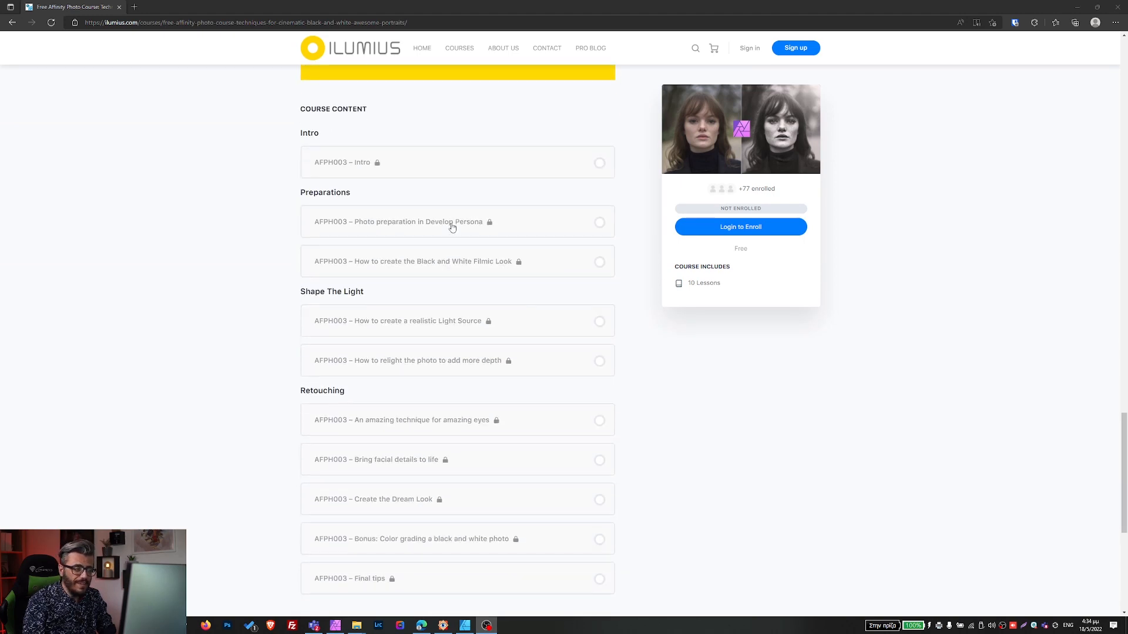
scroll(452, 227, "up", 6)
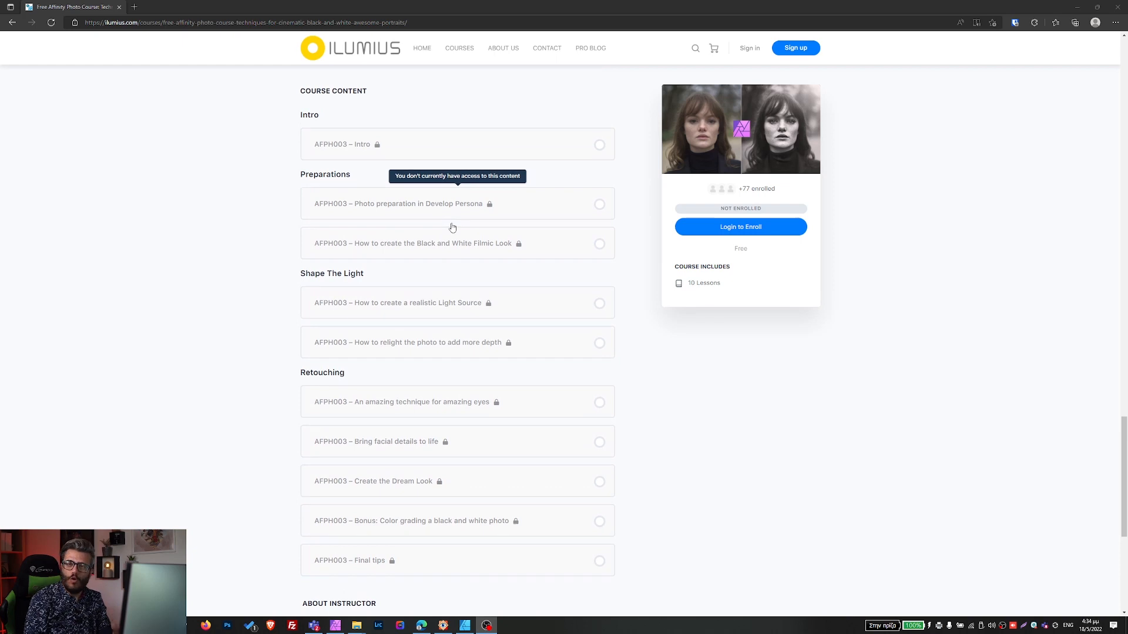